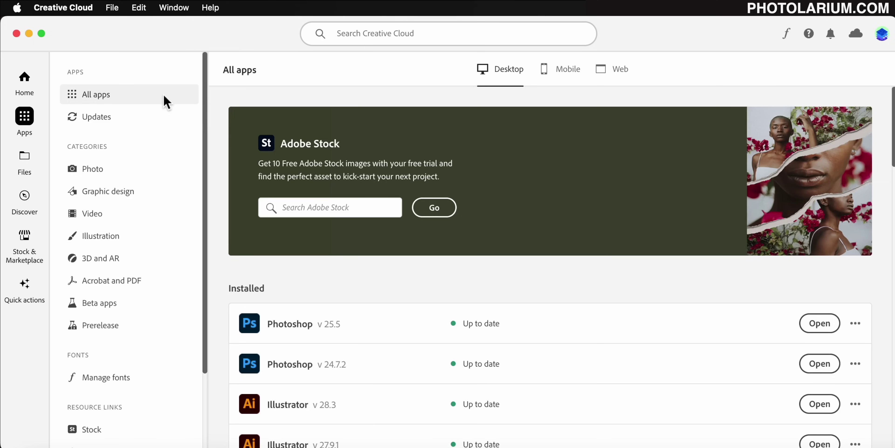
In Creative Cloud's Beta apps and Updates lists, check for updates to confirm Photoshop (Beta) v 25.6
left_click(118, 309)
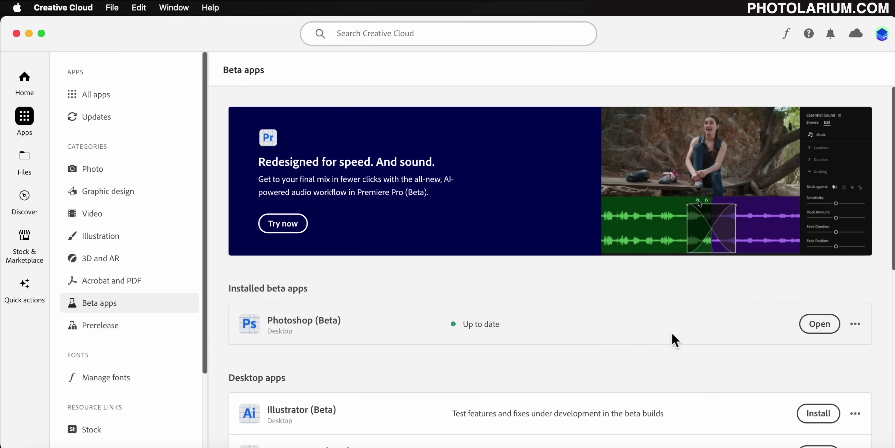
left_click(96, 122)
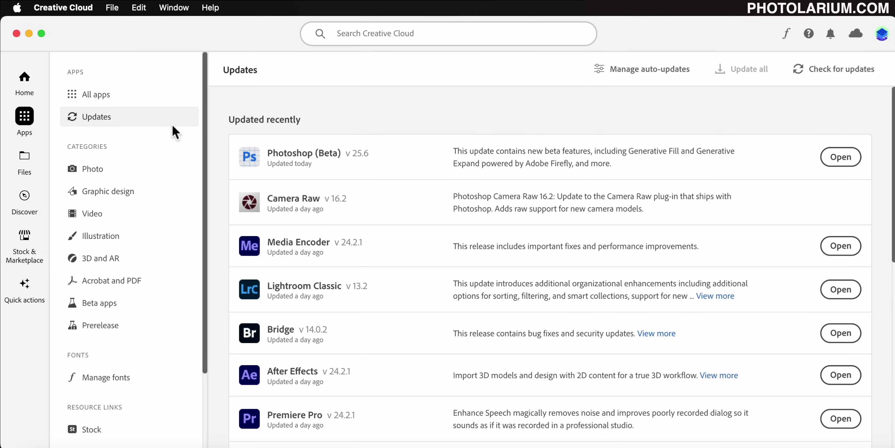
left_click(823, 76)
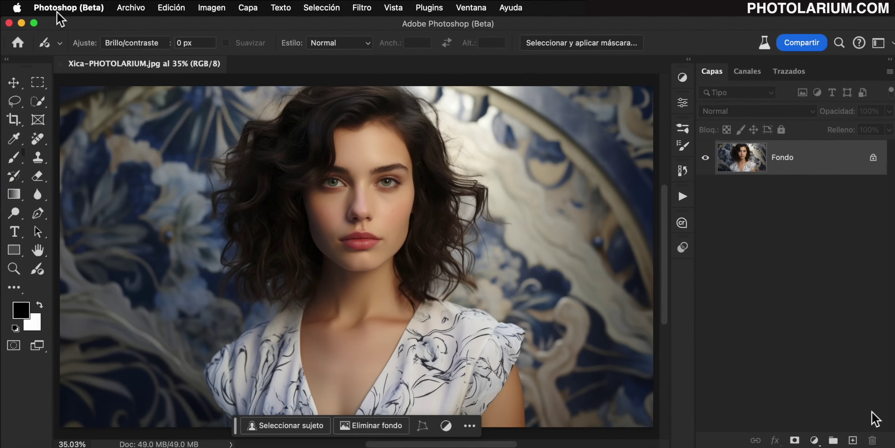
left_click(56, 9)
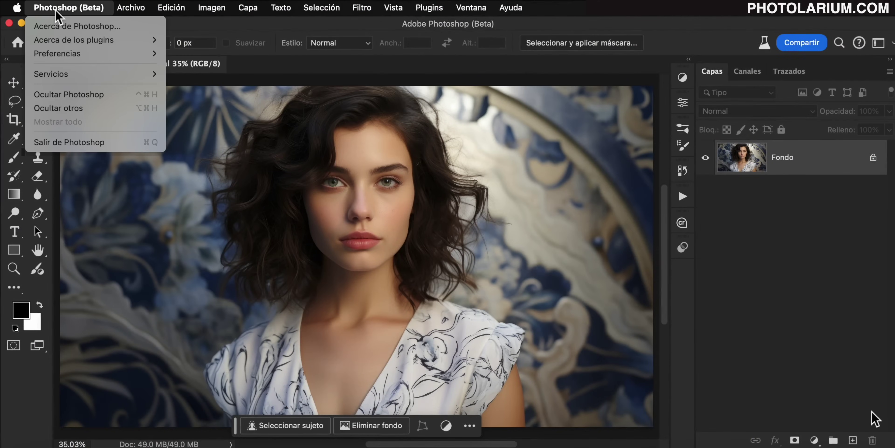
left_click(59, 26)
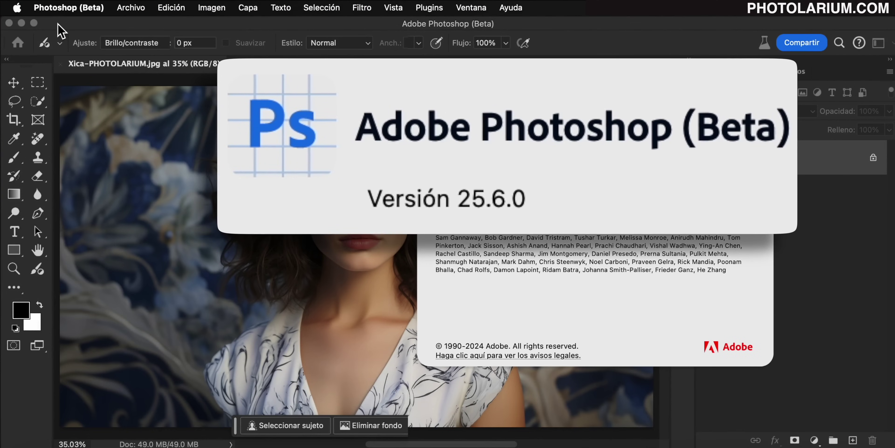
left_click(875, 418)
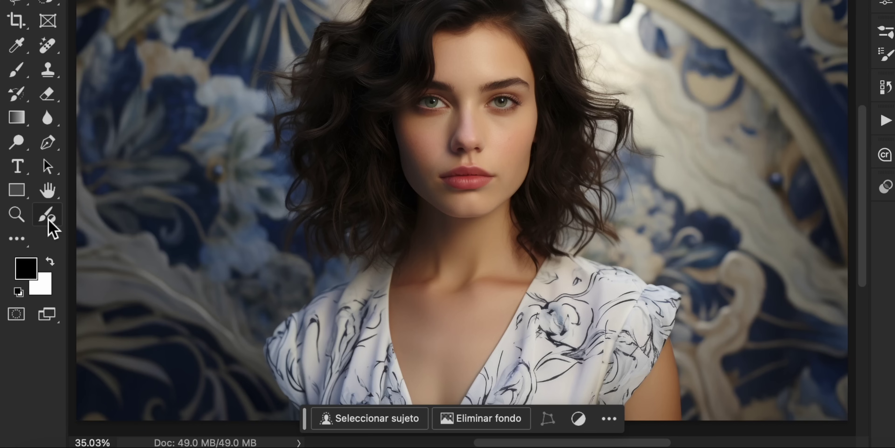
Use Editar barra de herramientas to move Pincel de ajuste into the Pincel tool group, and save the change
left_click(22, 238)
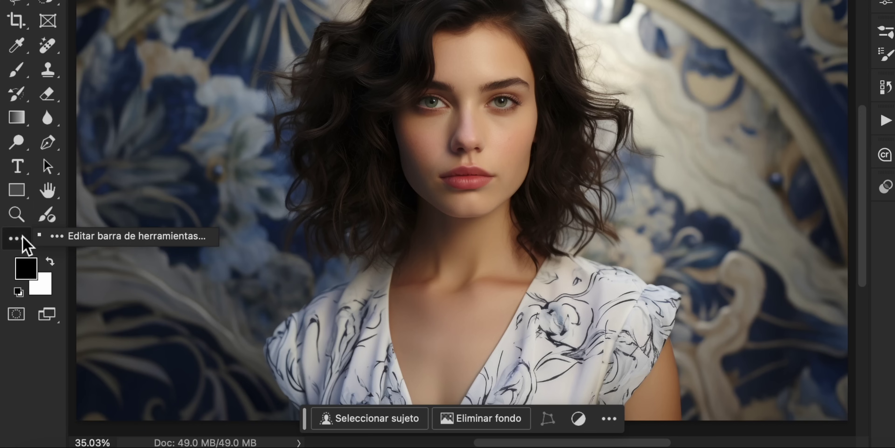
left_click(72, 237)
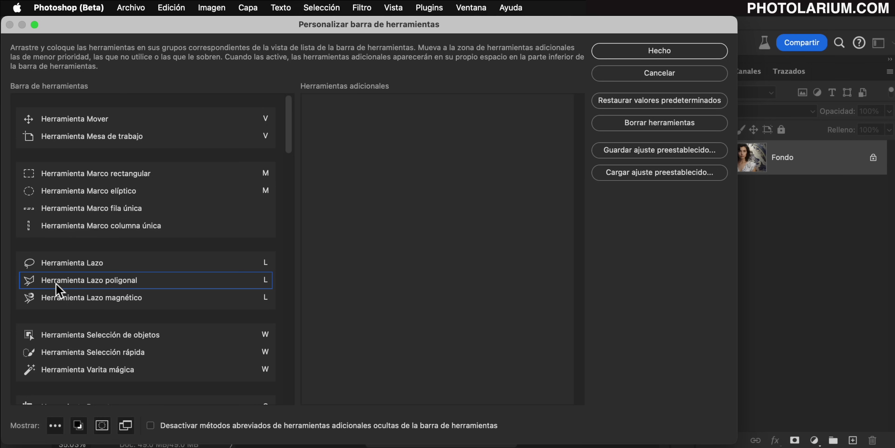
scroll(224, 321, "down", 5)
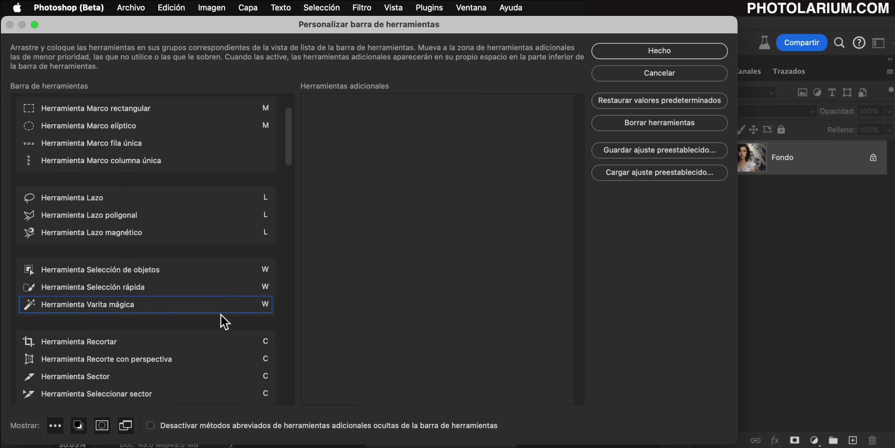
scroll(224, 320, "down", 10)
scroll(224, 320, "down", 10)
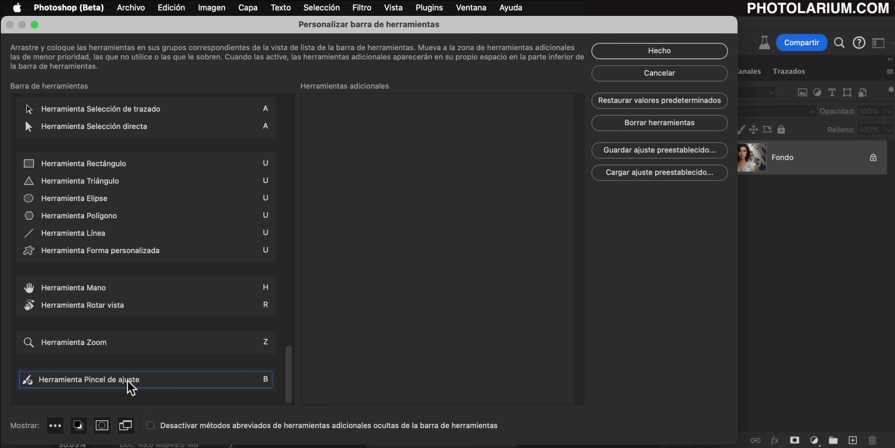
left_click_drag(126, 388, 134, 94)
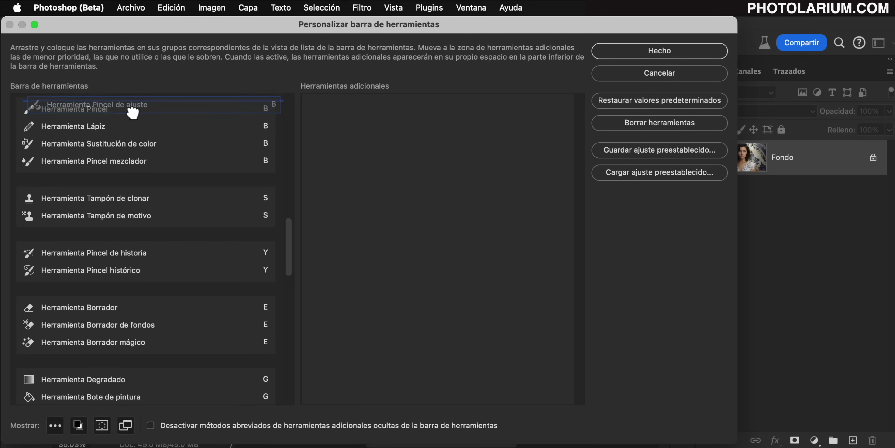
left_click_drag(134, 94, 127, 119)
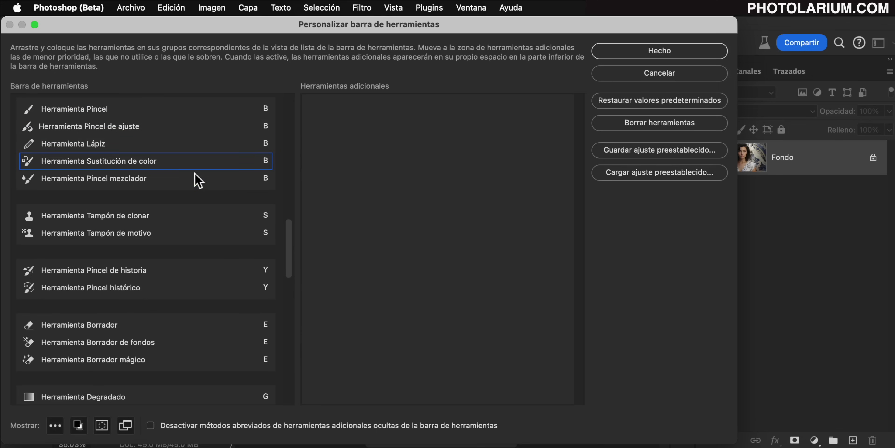
scroll(290, 264, "up", 3)
scroll(293, 260, "up", 1)
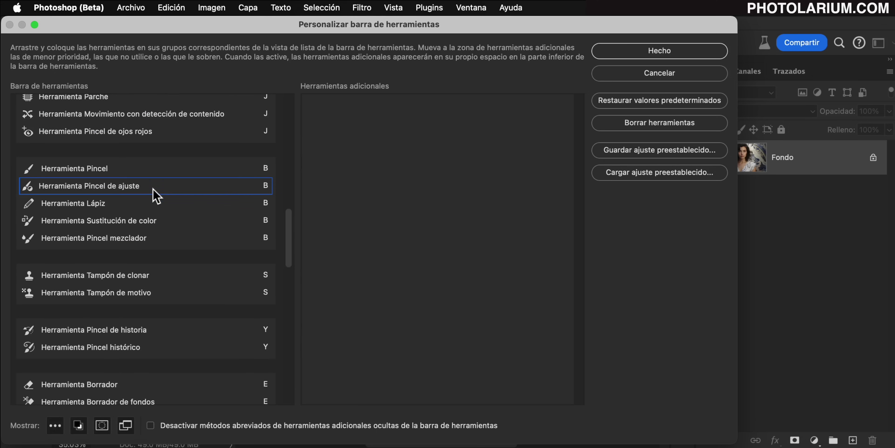
left_click(694, 50)
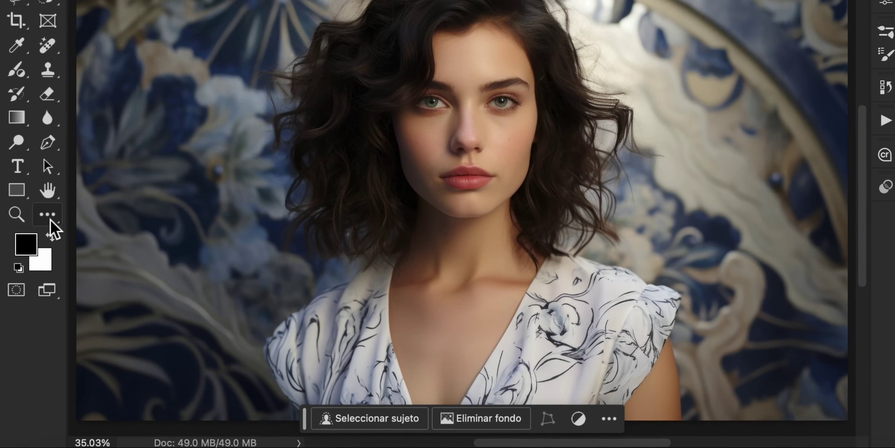
Select the Pincel de ajuste tool and change its Ajuste type from Brillo/contraste to Intensidad
left_click(27, 72)
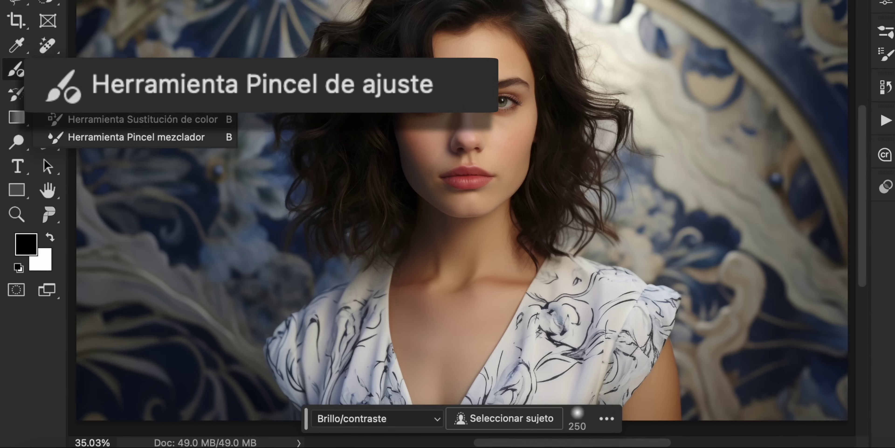
left_click(87, 101)
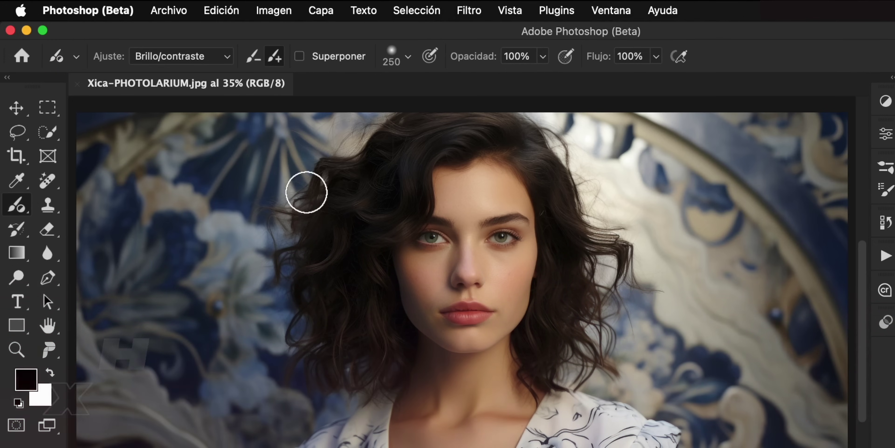
left_click(226, 58)
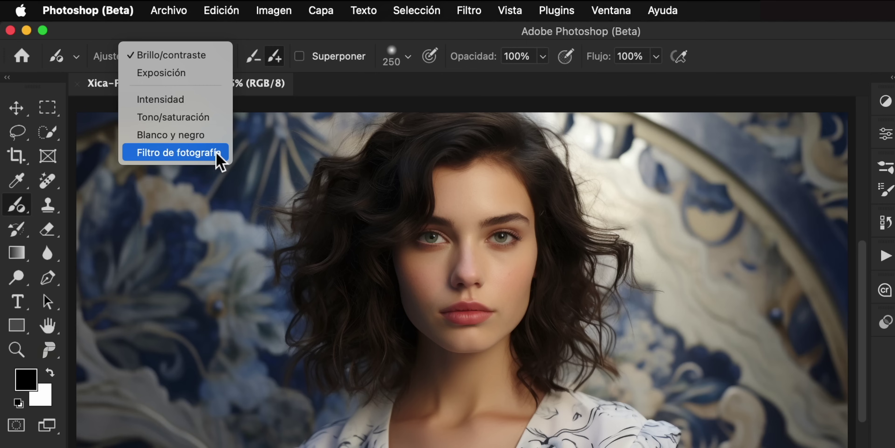
left_click(245, 34)
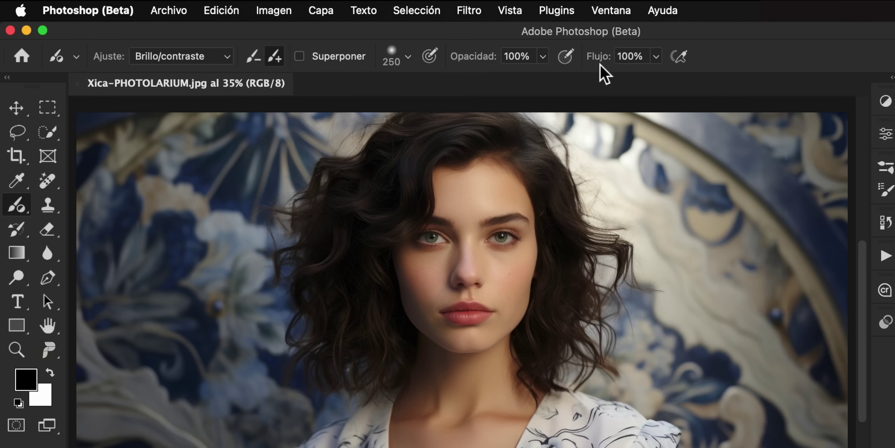
left_click(229, 58)
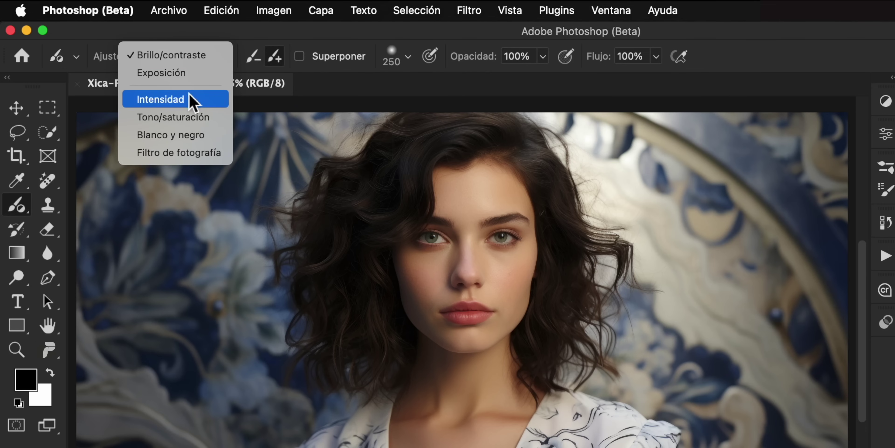
left_click(188, 101)
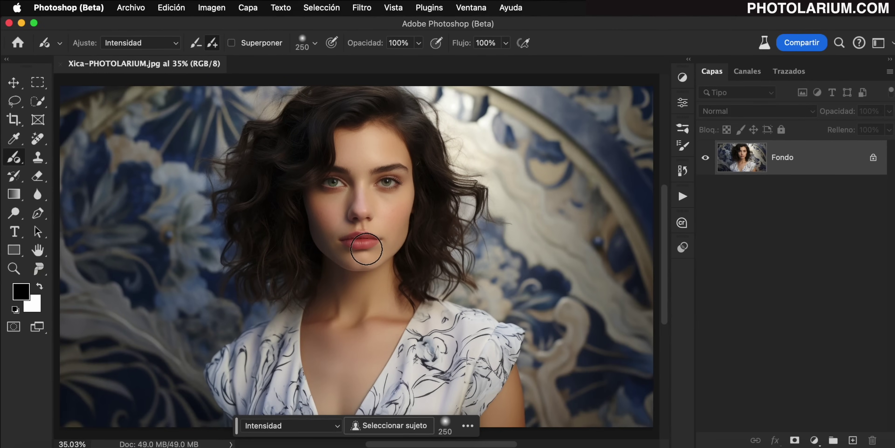
Shrink the adjustment brush to 59 px and paint an Intensidad adjustment over the lips
scroll(368, 249, "up", 5)
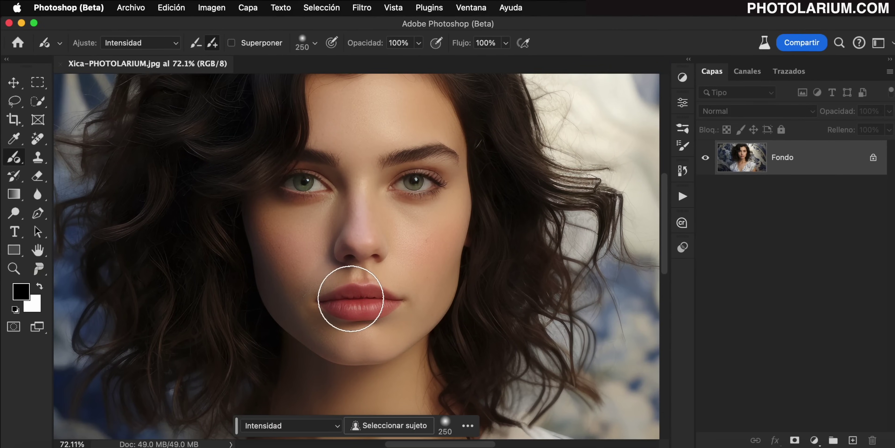
right_click(405, 212)
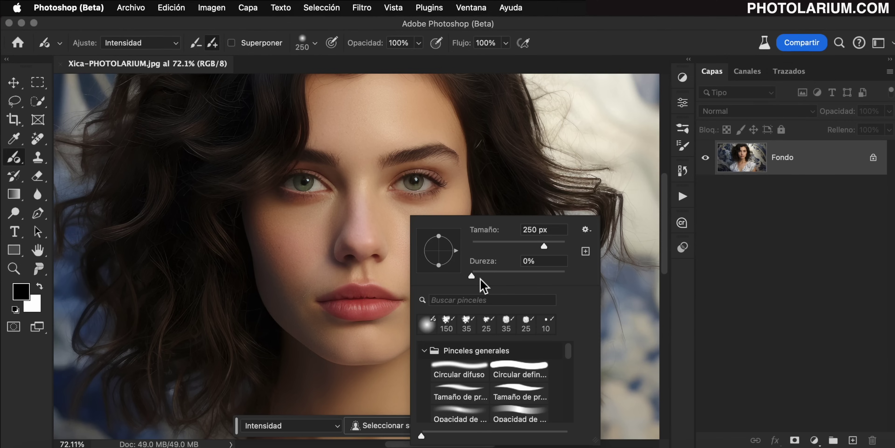
left_click_drag(544, 246, 499, 246)
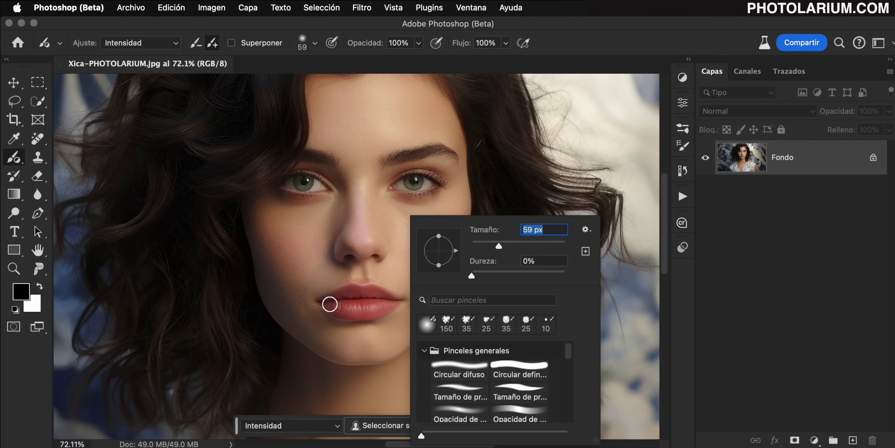
key("Return")
left_click(330, 304)
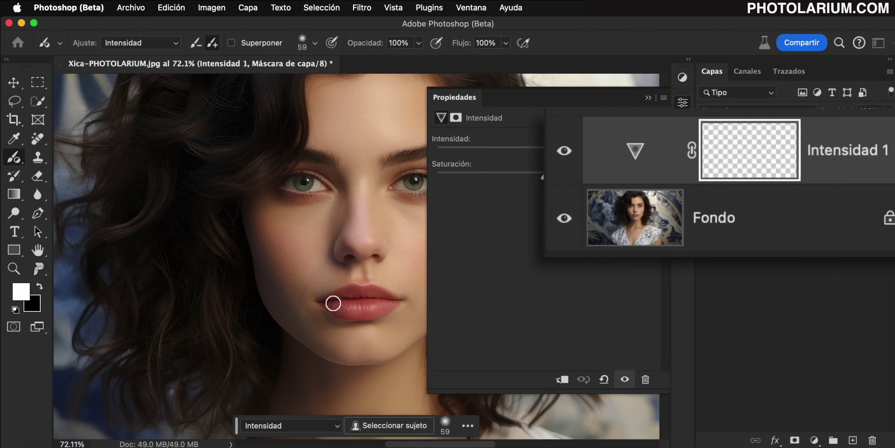
mouse_move(358, 294)
left_mouse_down()
mouse_move(394, 305)
mouse_move(346, 314)
mouse_move(375, 305)
left_mouse_up()
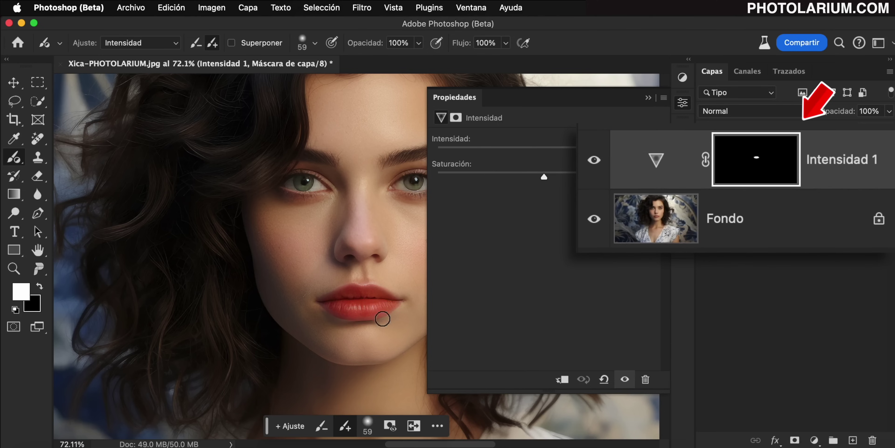
Set the lip adjustment to Intensidad +66, Saturación +59 and zoom in on the mouth
scroll(382, 318, "right", 2)
scroll(373, 330, "right", 3)
scroll(375, 330, "right", 2)
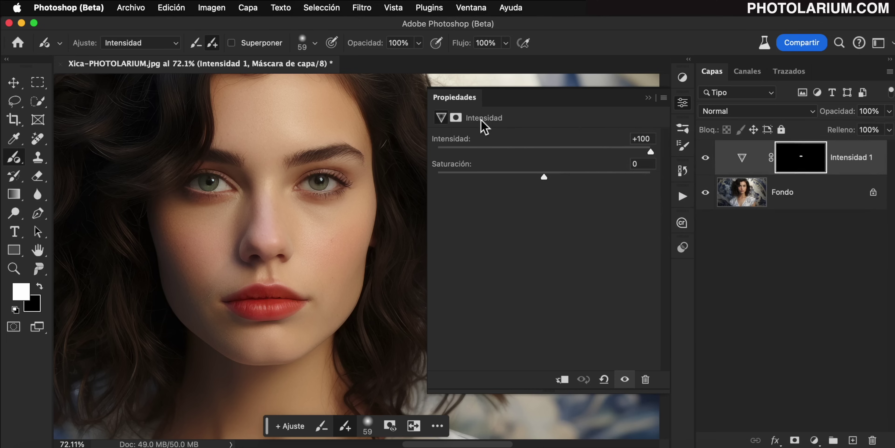
mouse_move(544, 178)
left_mouse_down()
mouse_move(607, 184)
mouse_move(591, 190)
left_mouse_up()
mouse_move(651, 151)
left_mouse_down()
mouse_move(614, 152)
mouse_move(608, 179)
left_mouse_up()
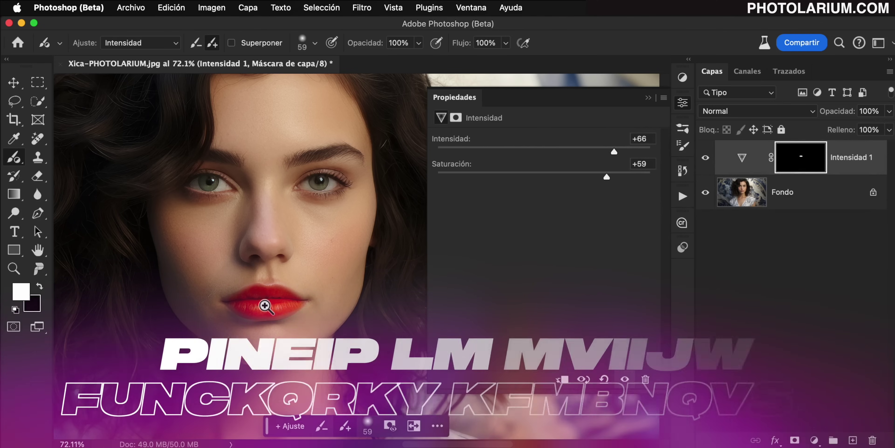
left_click_drag(265, 306, 308, 314)
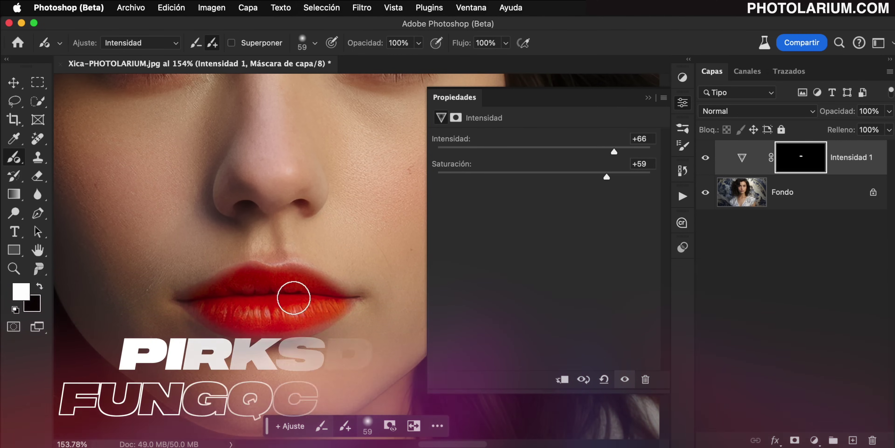
Toggle the lip mask overlay and shrink the brush to size 30
left_click(232, 45)
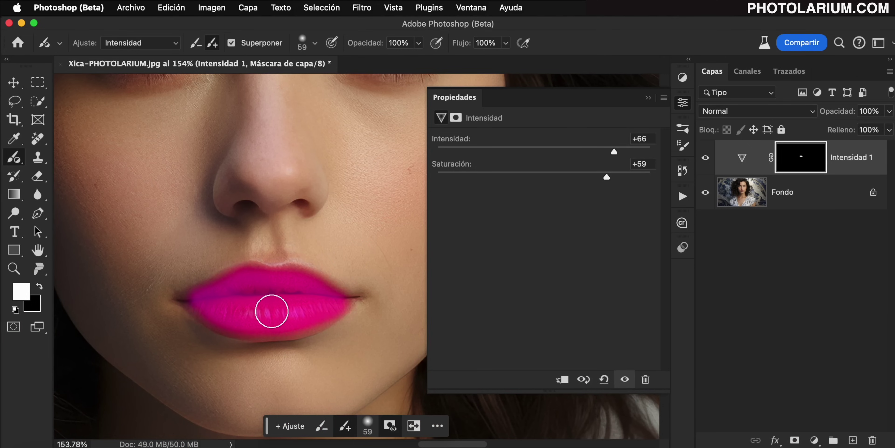
key("bracketleft")
key("bracketleft")
key("bracketleft")
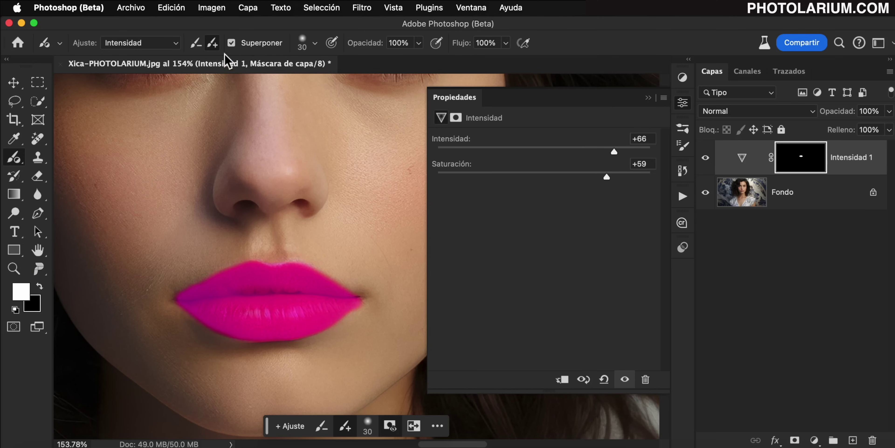
left_click(232, 43)
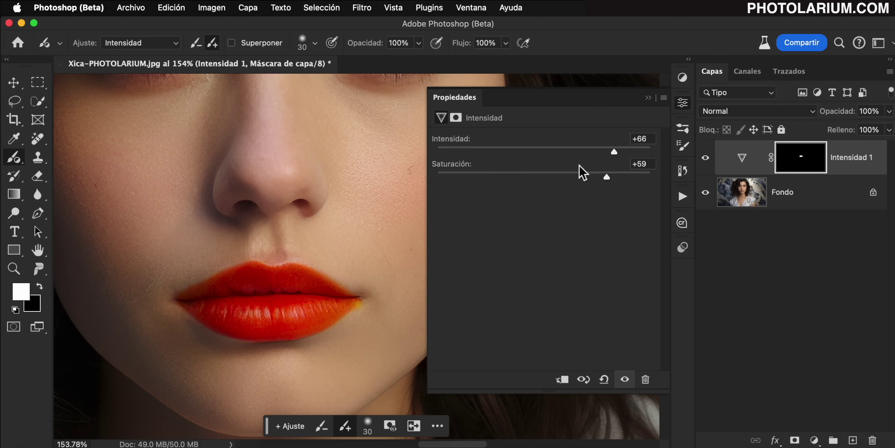
Lower lip Intensidad to -4, show the pink overlay again, and move the adjustment bar top-left
mouse_move(614, 152)
left_mouse_down()
mouse_move(511, 152)
mouse_move(539, 151)
left_mouse_up()
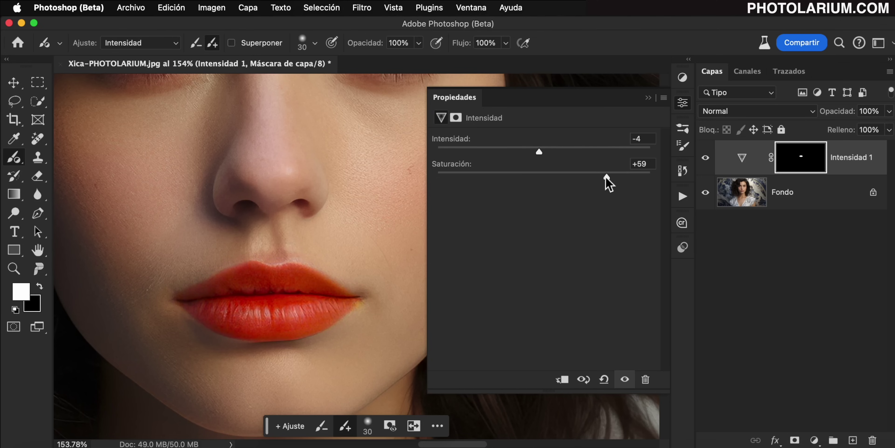
left_click(606, 177)
left_click(390, 425)
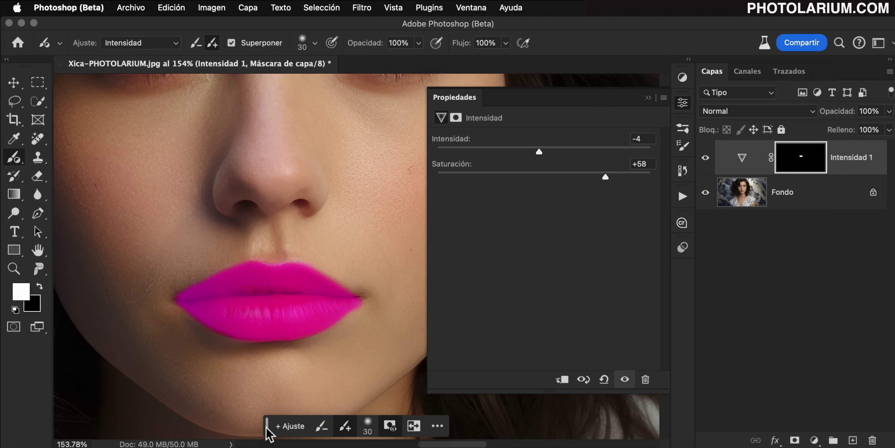
left_click_drag(267, 426, 101, 86)
Pin the floating adjustment bar in its new position and toggle the mask overlay off and on
left_click(271, 85)
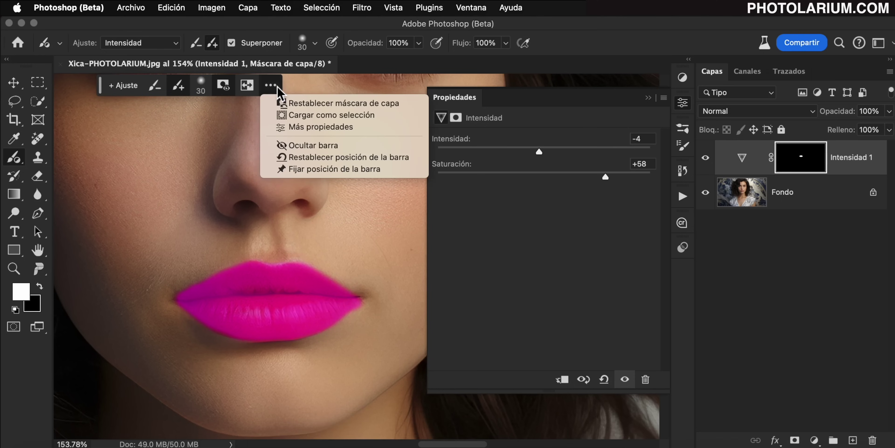
left_click(299, 170)
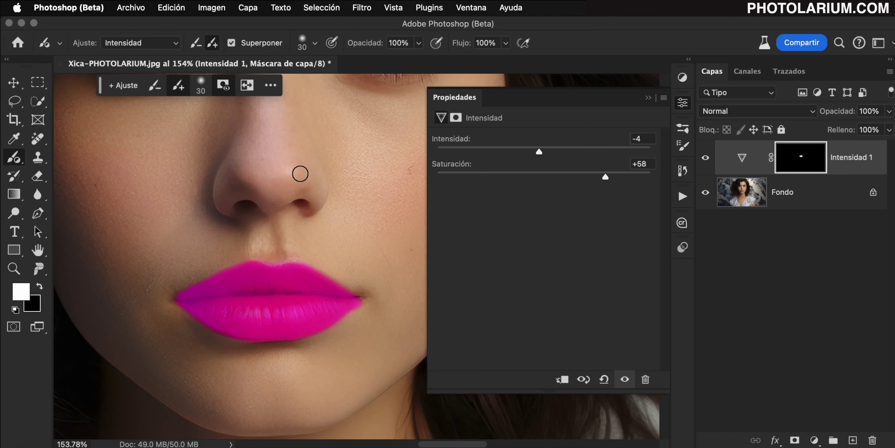
left_click(224, 88)
left_click(223, 88)
Subtract the mask above the upper lip, then test inverting the mask and revert it
left_click(153, 89)
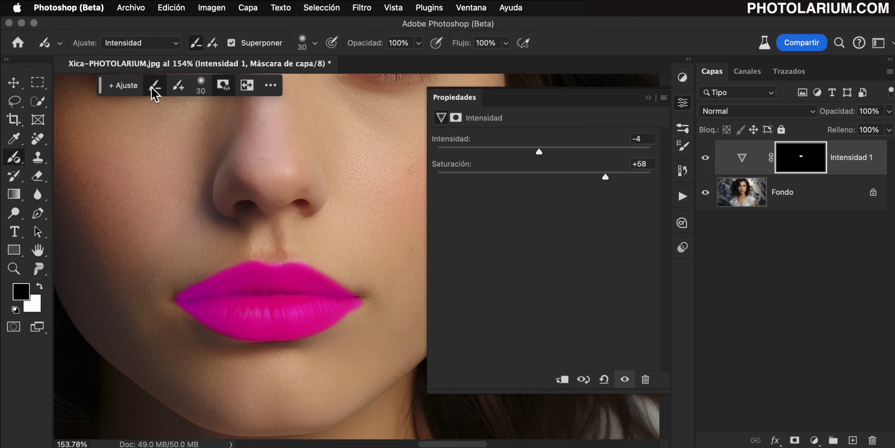
left_click_drag(273, 261, 215, 274)
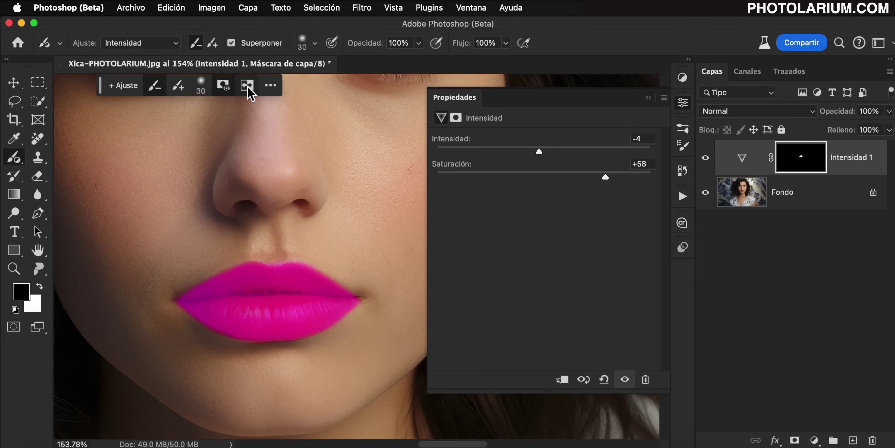
left_click(246, 86)
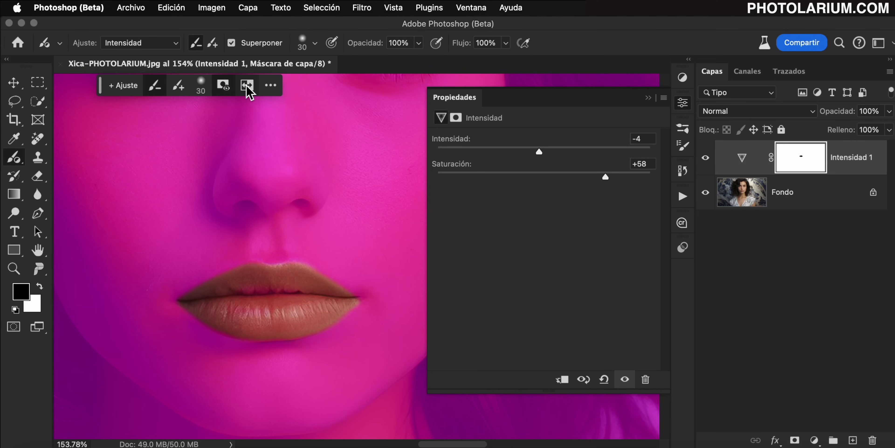
left_click(224, 85)
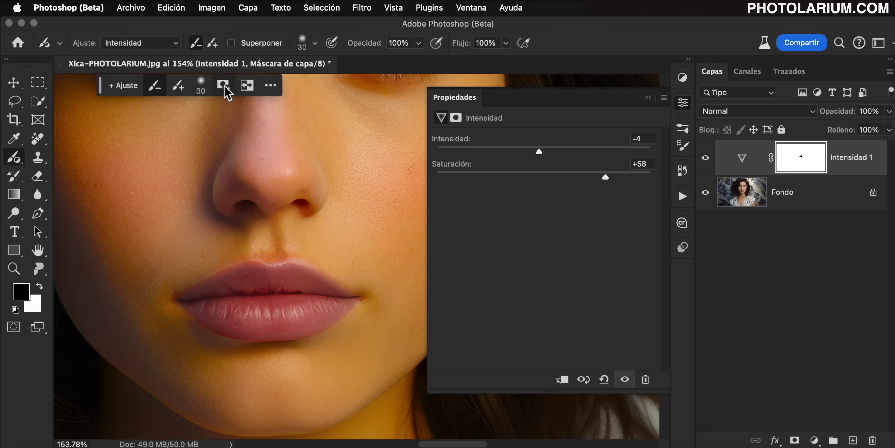
left_click(247, 86)
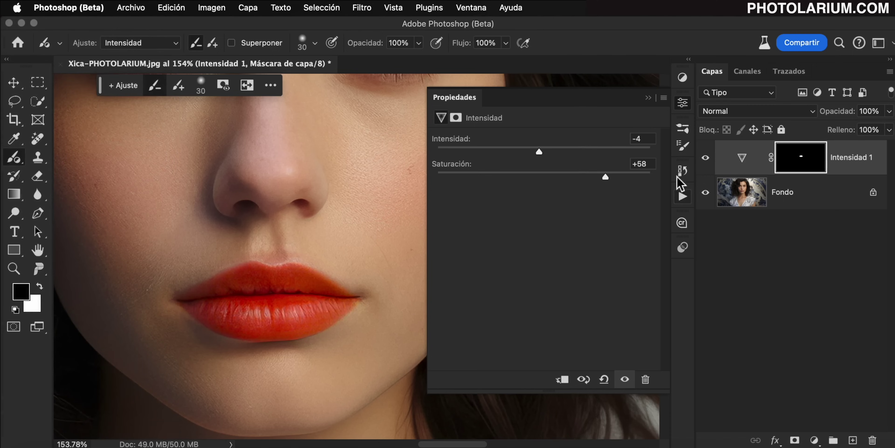
Close Propiedades, zoom out to the full portrait, and delete the Intensidad 1 layer
left_click(649, 98)
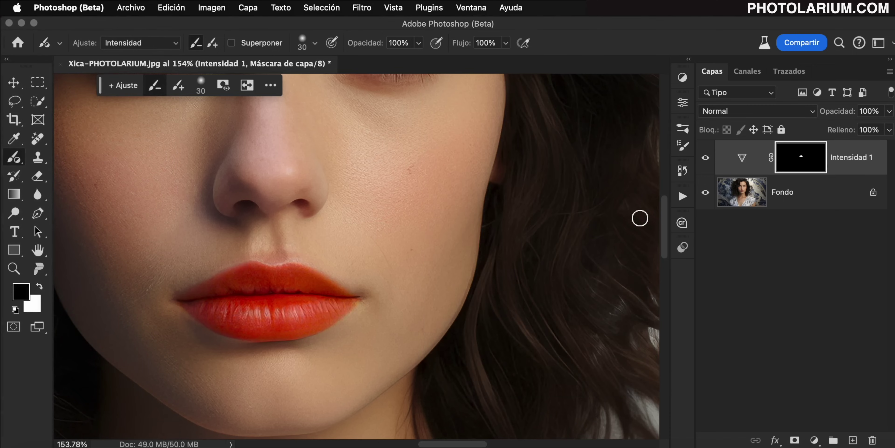
key("super+0")
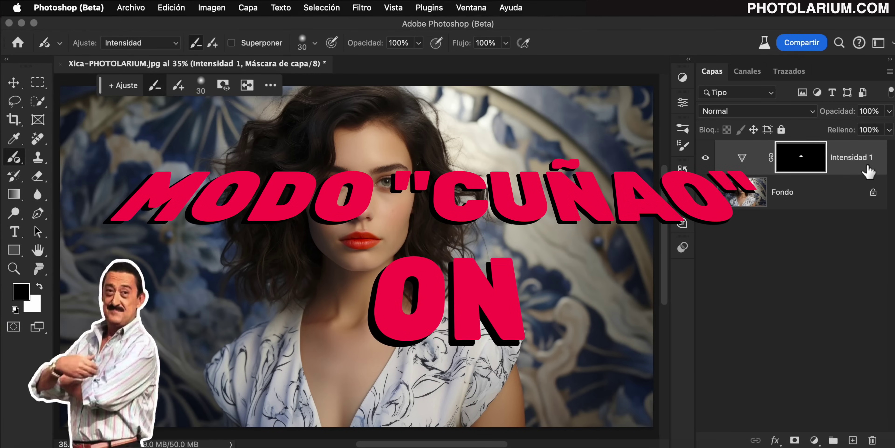
left_click_drag(859, 158, 872, 440)
Set the adjustment brush to Exposición, enlarge it, and paint over the hair
key("v")
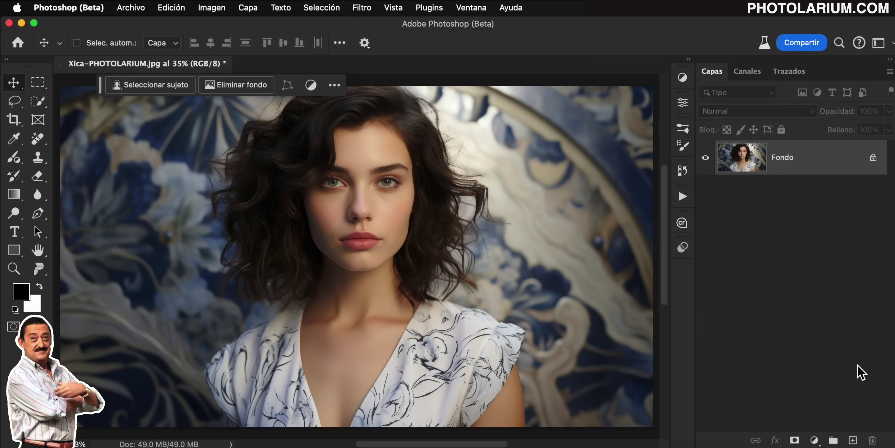
left_click(14, 159)
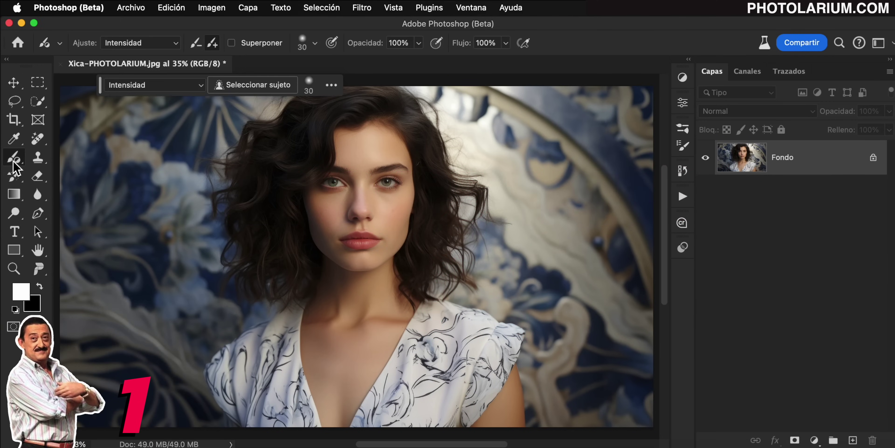
left_click(176, 43)
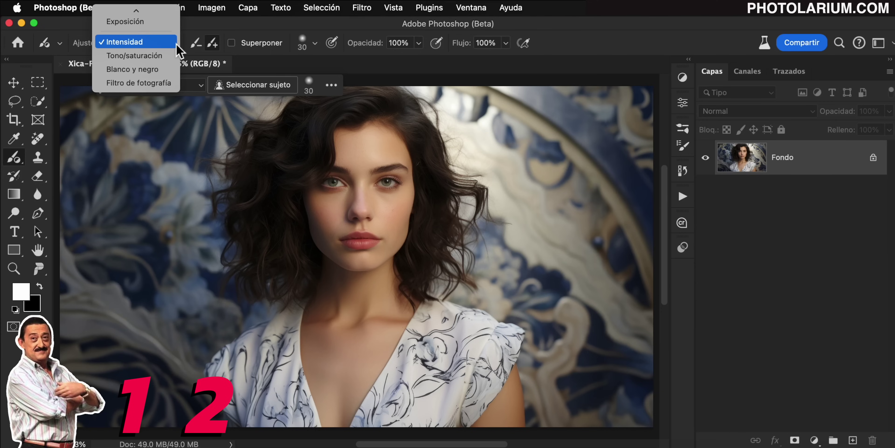
left_click(159, 22)
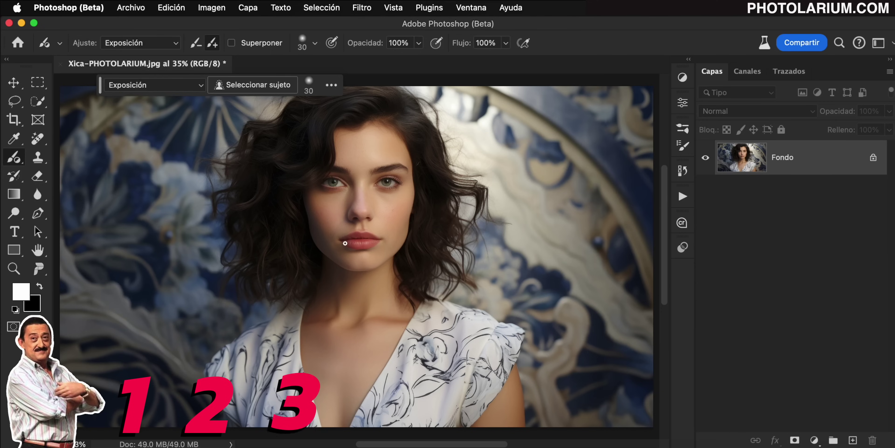
key("bracketright")
key("bracketright")
key("bracketright")
key("bracketright")
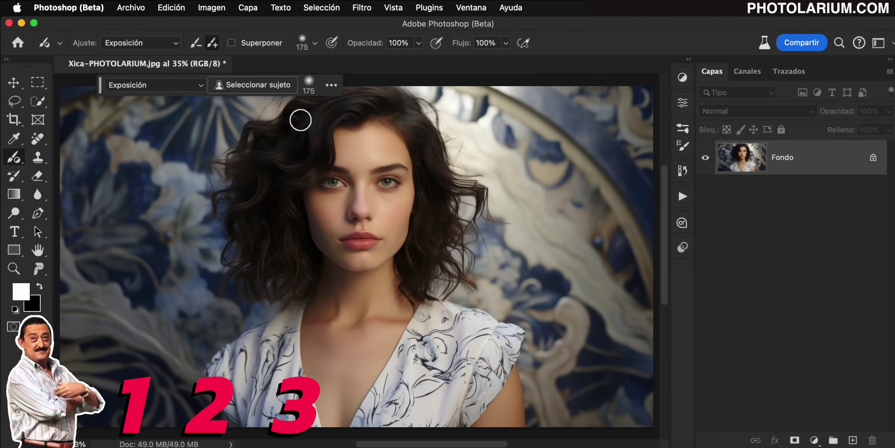
left_click(300, 120)
left_click_drag(331, 124, 258, 246)
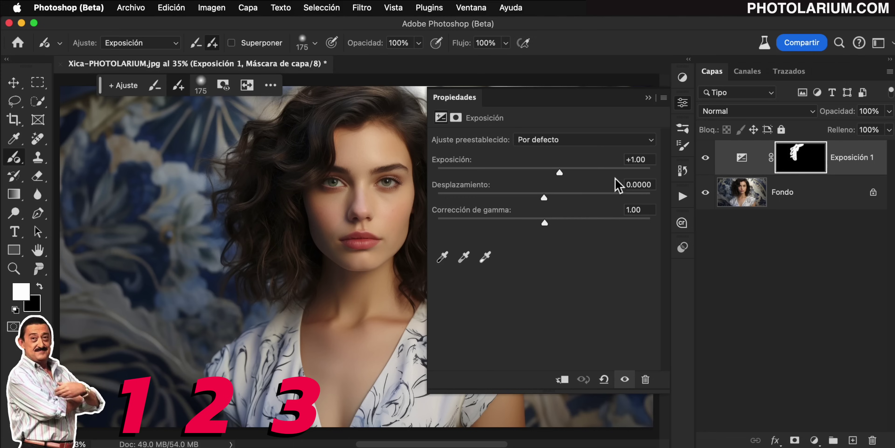
Raise the hair's Exposición to +2.69, then delete the Exposición 1 layer
left_click_drag(559, 172, 591, 174)
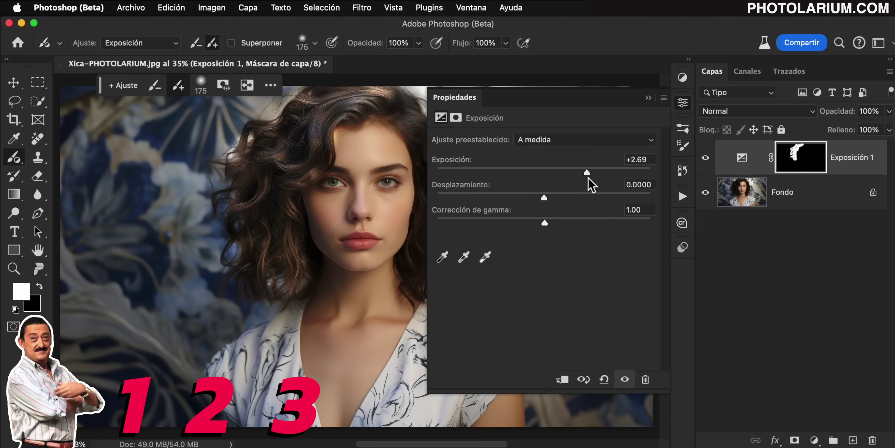
left_click(648, 98)
left_click_drag(856, 172, 873, 440)
left_click(814, 439)
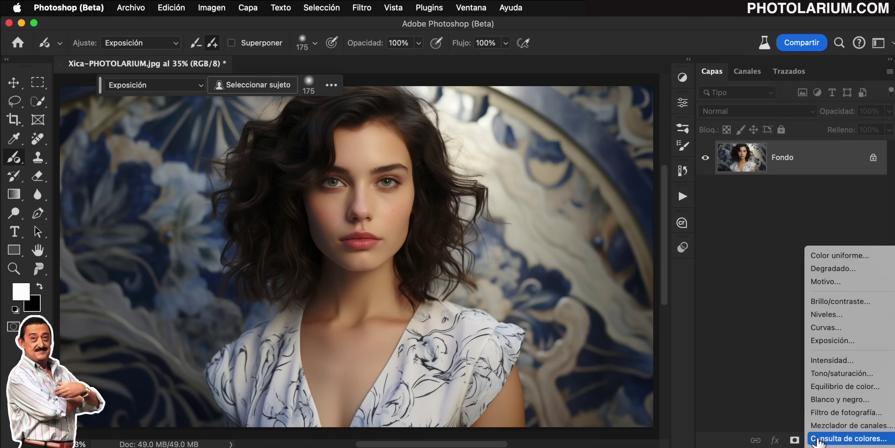
Add an Exposición adjustment layer, invert its mask, paint the hair back in, and raise exposure
left_click(860, 344)
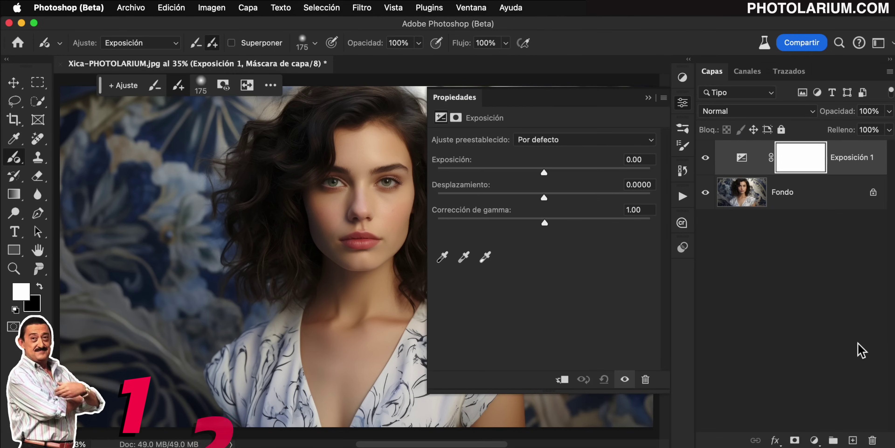
right_click(14, 158)
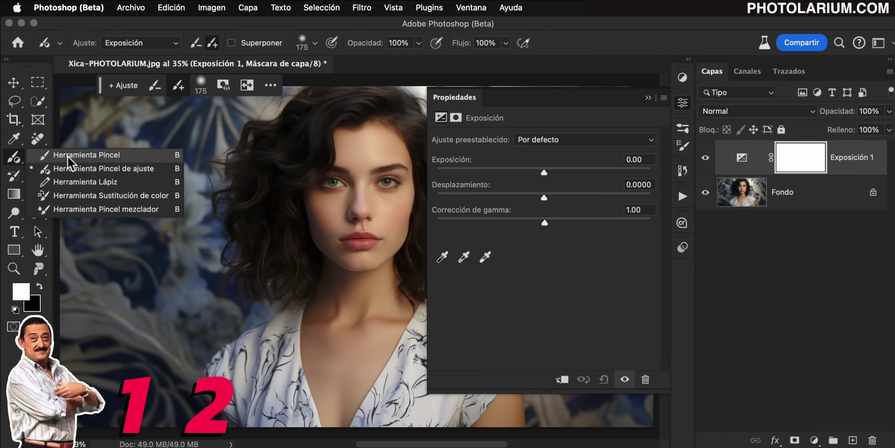
left_click(69, 156)
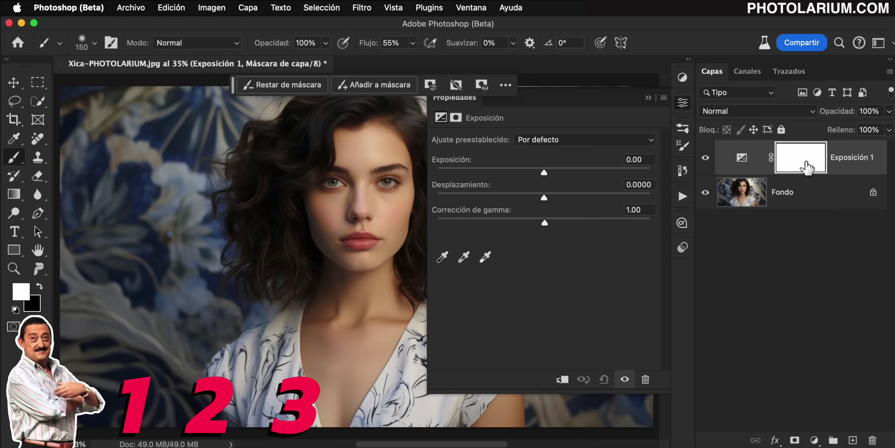
key("ctrl+i")
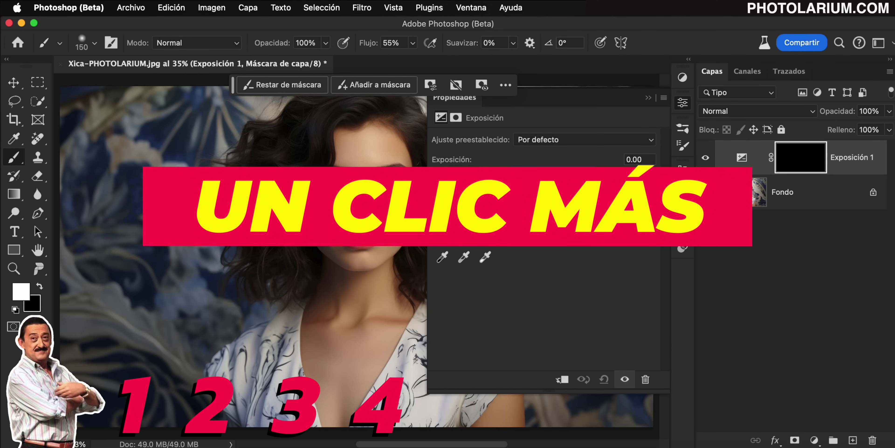
left_click_drag(256, 272, 347, 114)
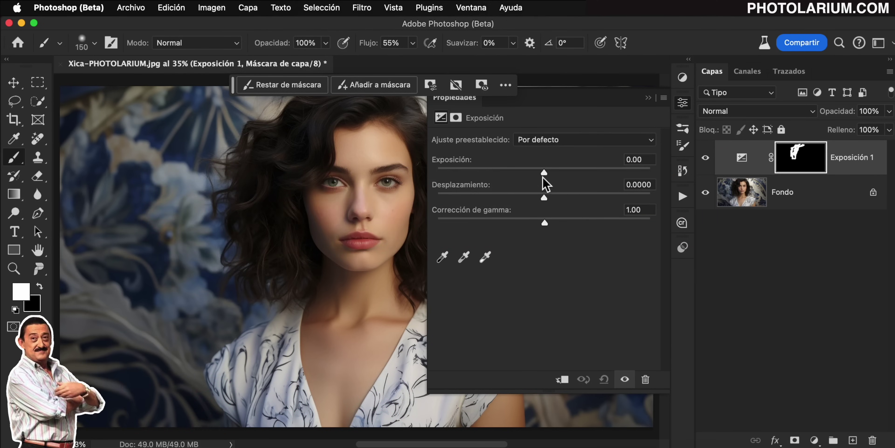
mouse_move(543, 177)
left_mouse_down()
mouse_move(585, 178)
mouse_move(573, 176)
left_mouse_up()
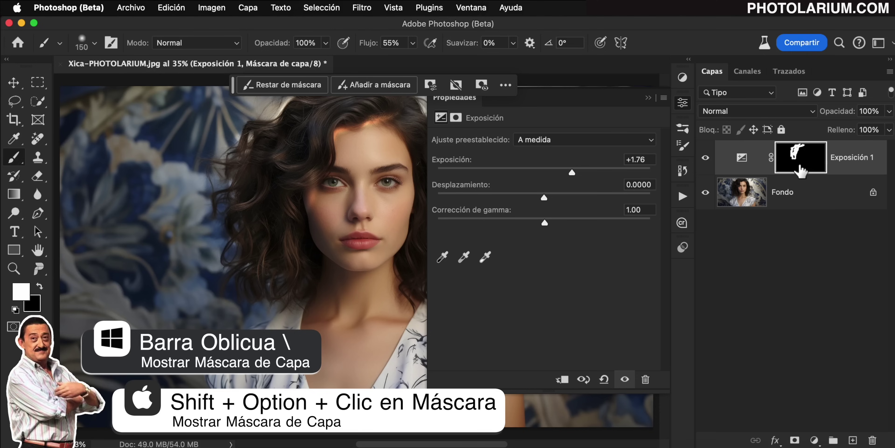
Check the mask as a red overlay, add more hair to it, and switch to black
left_click(800, 169, "alt+shift")
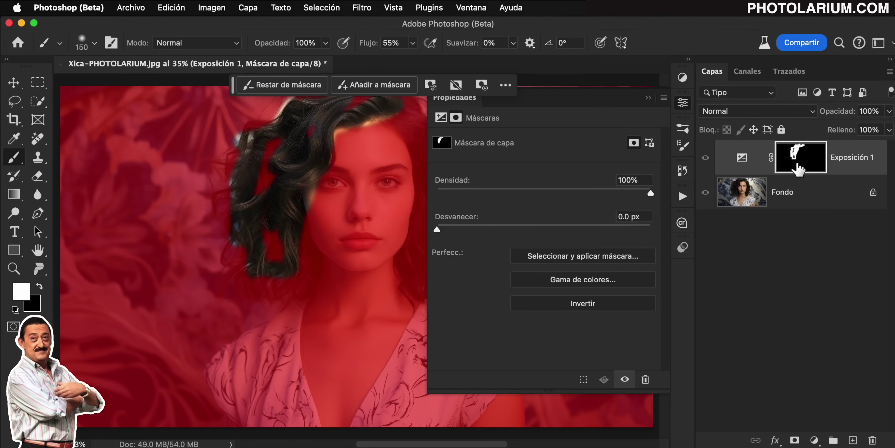
mouse_move(278, 150)
left_mouse_down()
mouse_move(242, 235)
mouse_move(279, 196)
left_mouse_up()
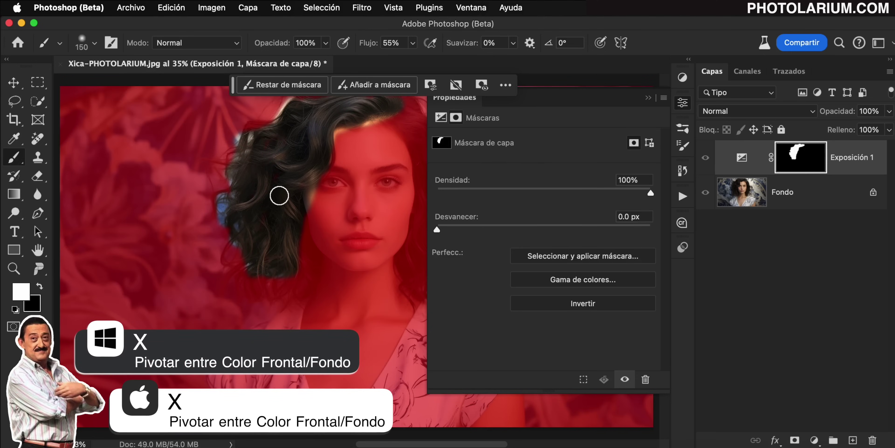
left_click(799, 170, "alt+shift")
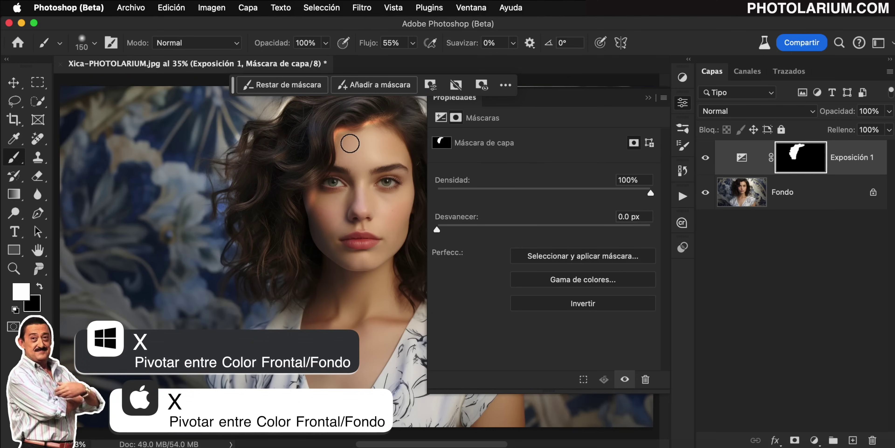
key("x")
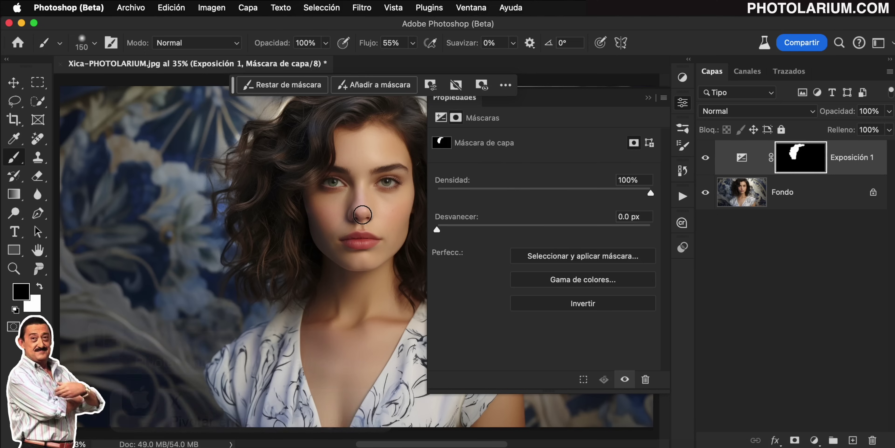
left_click(742, 157)
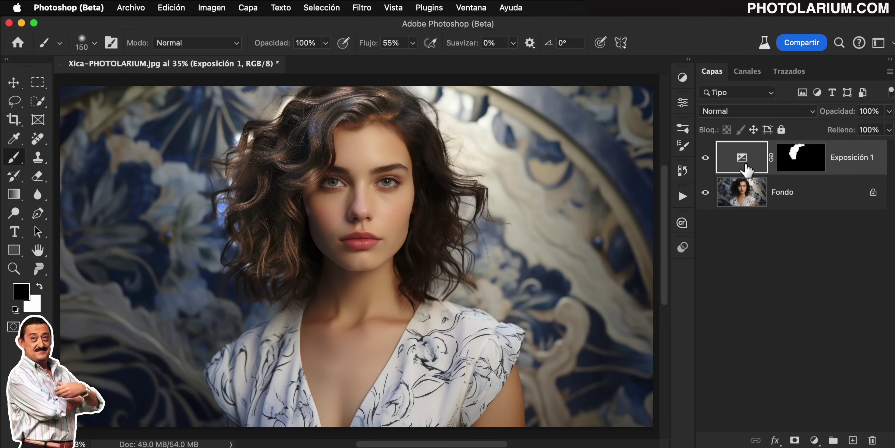
With the adjustment brush, add exposure to the upper-left hair and subtract it along the left edge
left_click(802, 169)
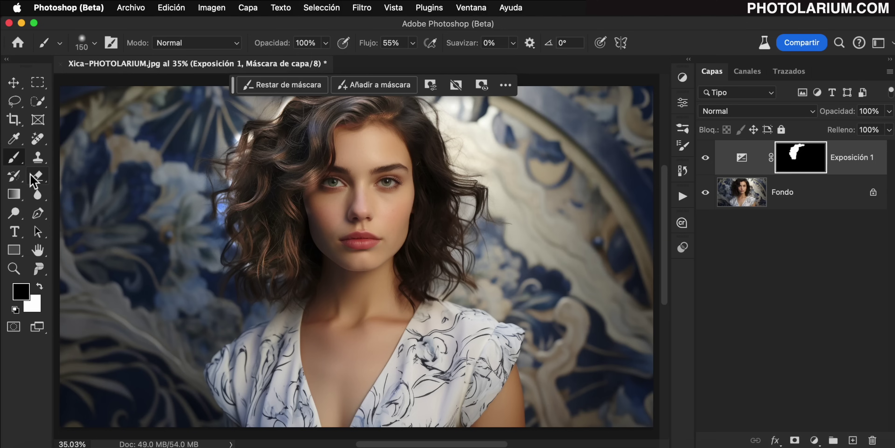
right_click(14, 160)
left_click(52, 168)
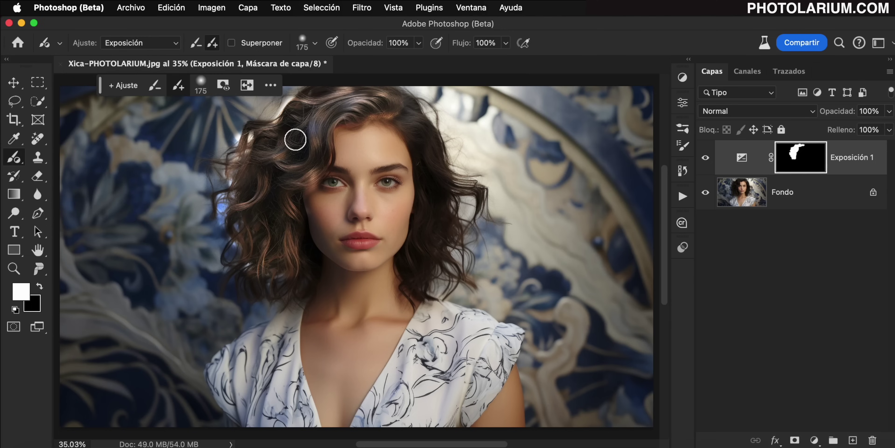
left_click_drag(296, 140, 235, 186)
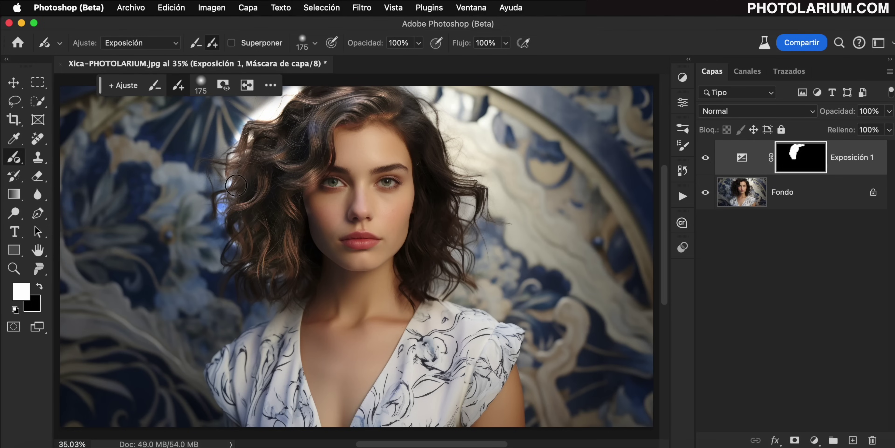
key("x")
left_click_drag(261, 121, 232, 240)
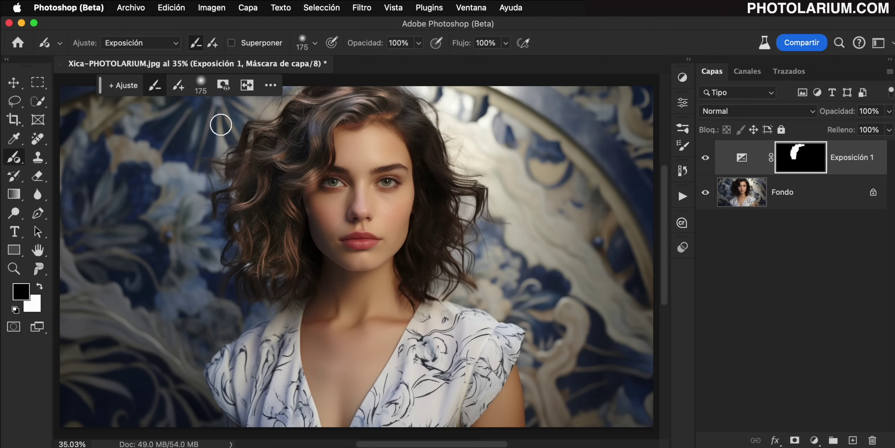
key("backslash")
Extend the hair mask over the rest of the hair and feather it to 27 px
right_click(253, 256)
key("x")
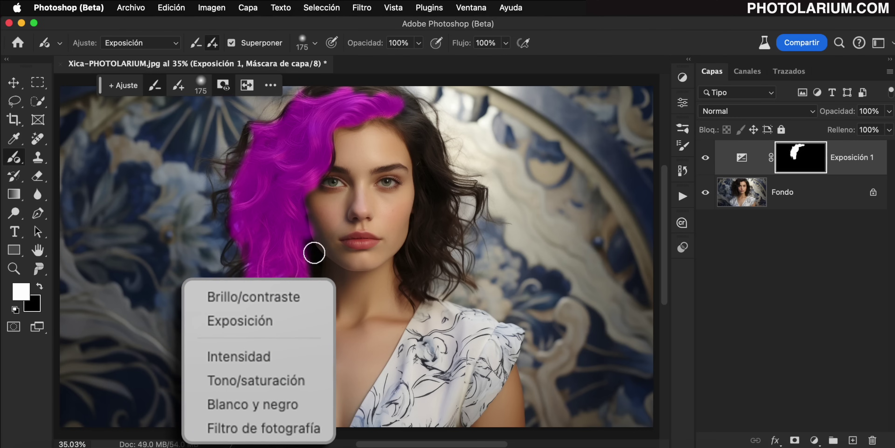
mouse_move(330, 98)
left_mouse_down()
mouse_move(368, 94)
mouse_move(415, 136)
mouse_move(418, 236)
mouse_move(441, 179)
mouse_move(429, 270)
mouse_move(463, 259)
left_mouse_up()
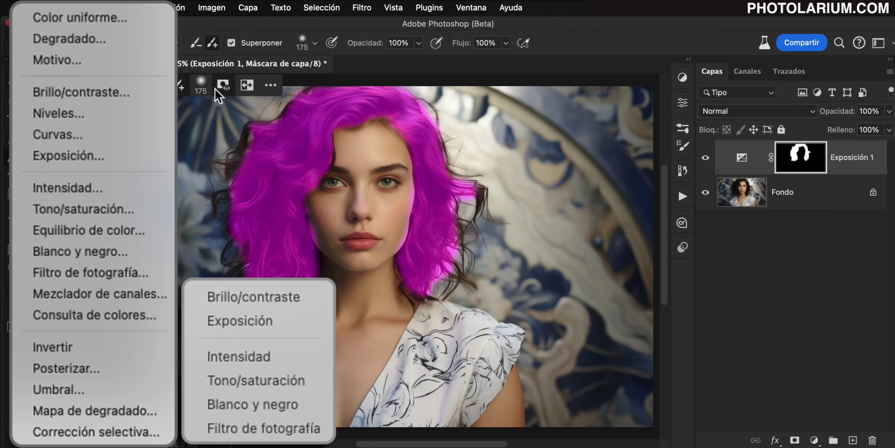
key("backslash")
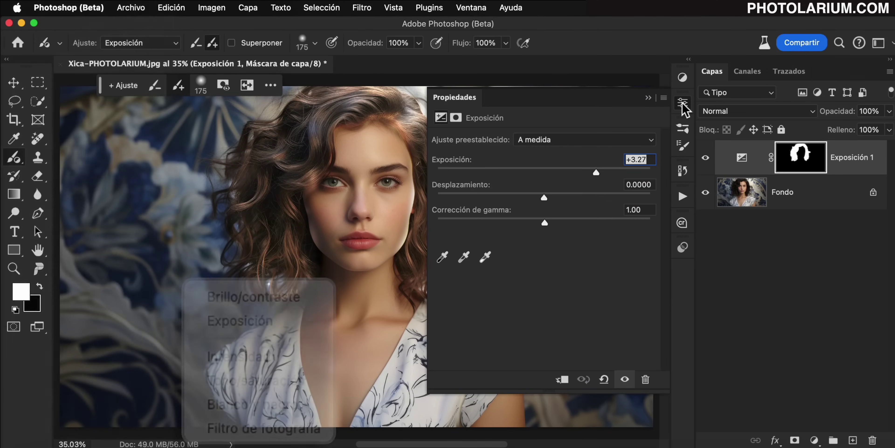
left_click(456, 117)
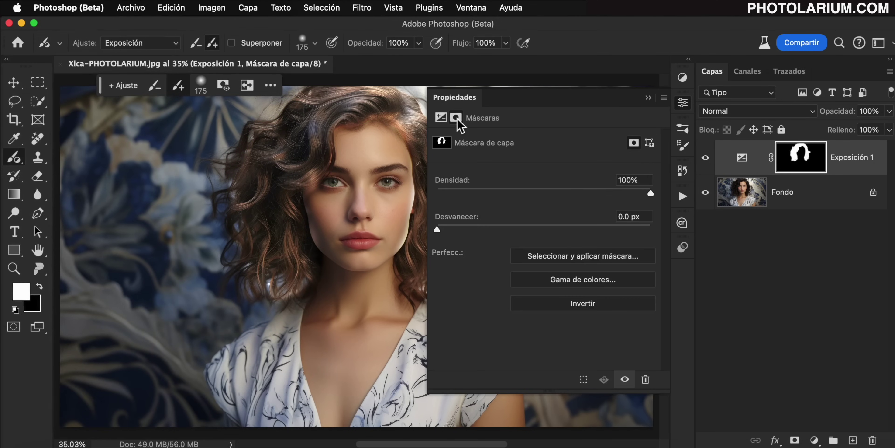
left_click_drag(437, 229, 538, 233)
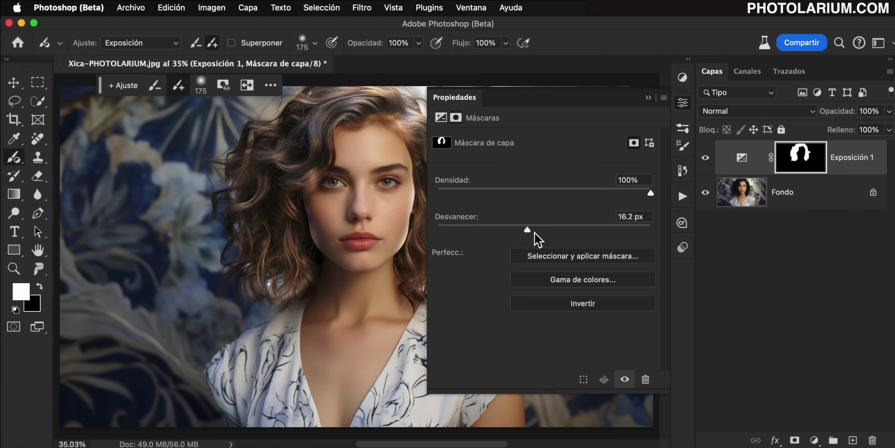
left_click(648, 98)
Subtract stray brightening outside and on the right of the hair, then delete Exposición 1
left_click(156, 89)
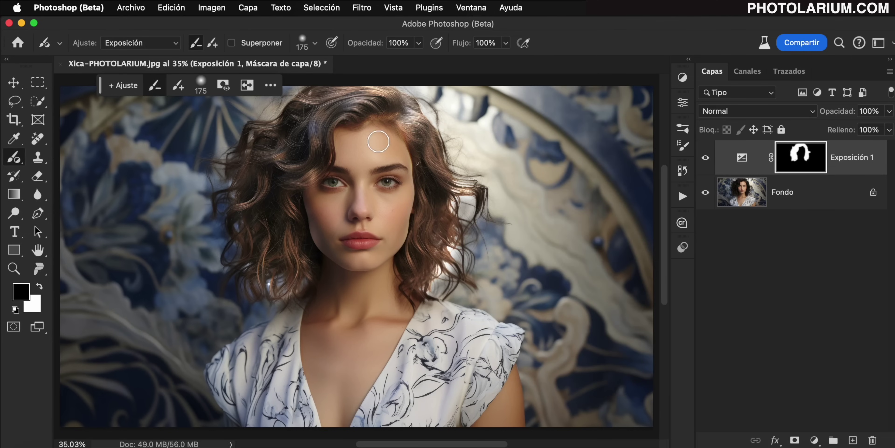
left_click_drag(325, 277, 297, 314)
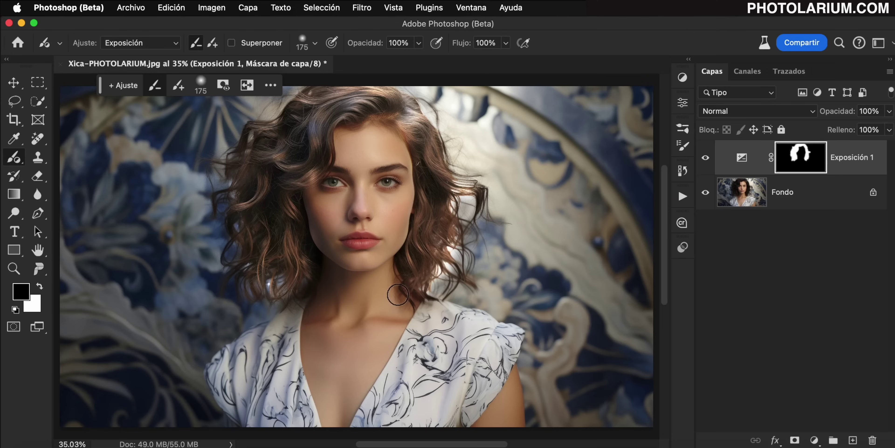
left_click_drag(445, 283, 468, 192)
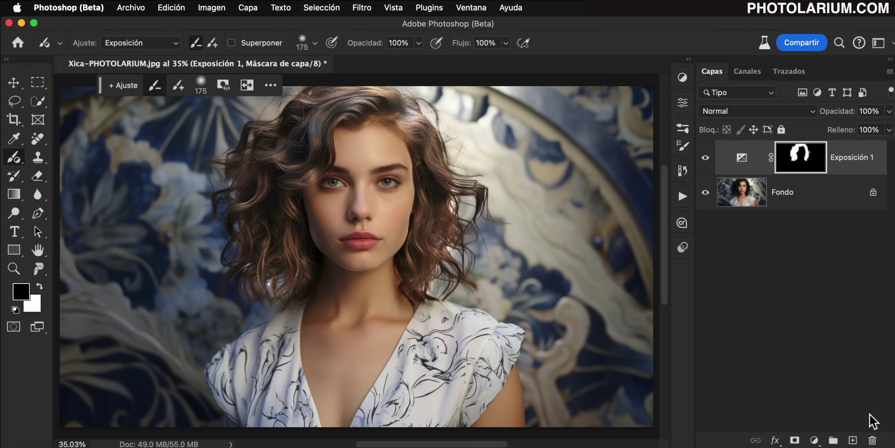
mouse_move(856, 172)
left_mouse_down()
mouse_move(877, 365)
mouse_move(871, 438)
left_mouse_up()
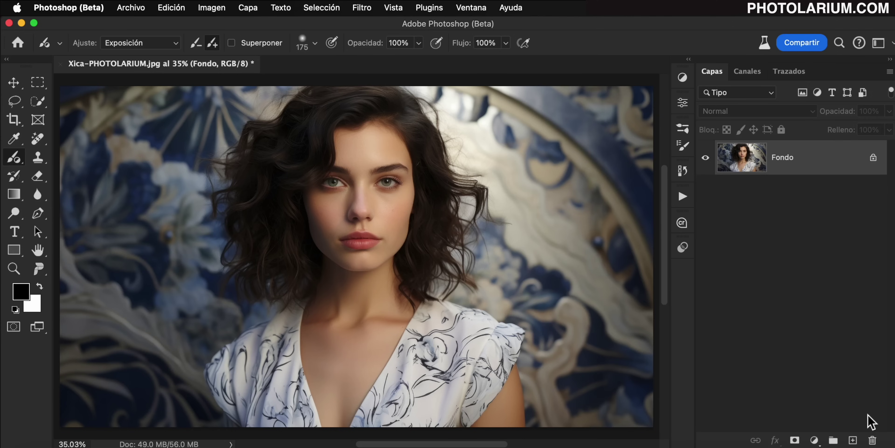
Open the Camera Raw filter and create a Cabello mask from the detected person
left_click(362, 8)
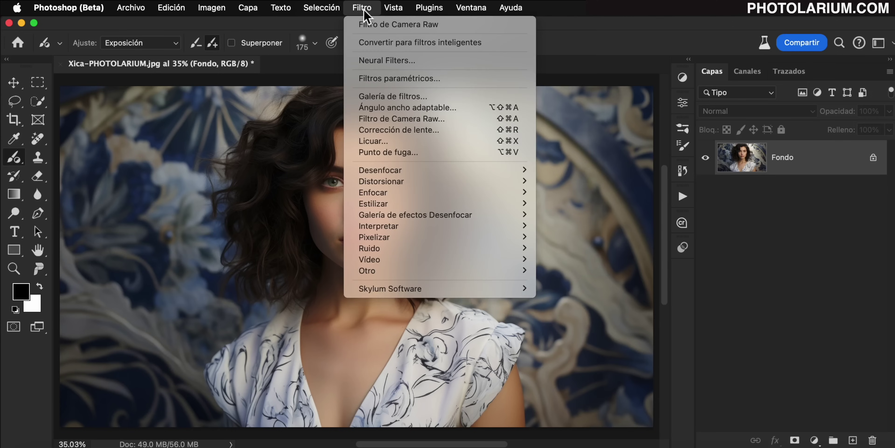
left_click(468, 118)
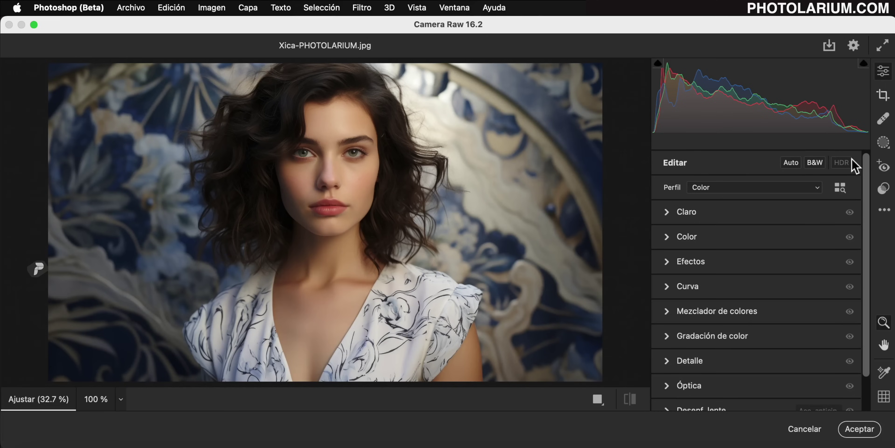
left_click(883, 142)
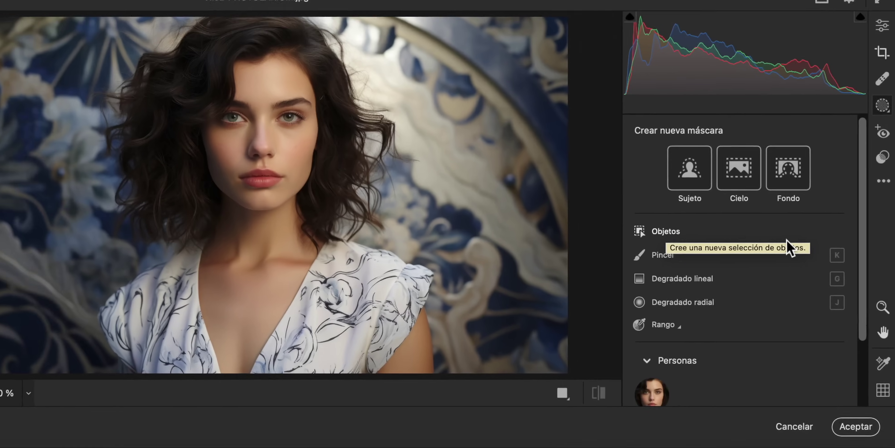
scroll(788, 243, "down", 1)
left_click(653, 377)
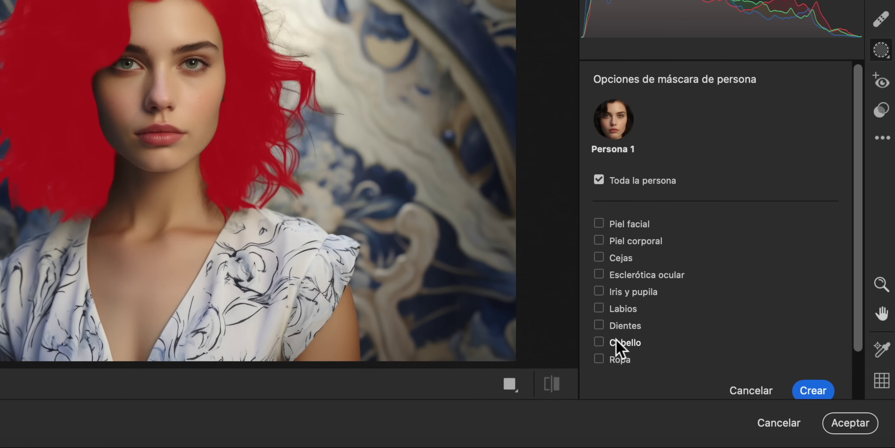
left_click(599, 342)
scroll(788, 333, "down", 2)
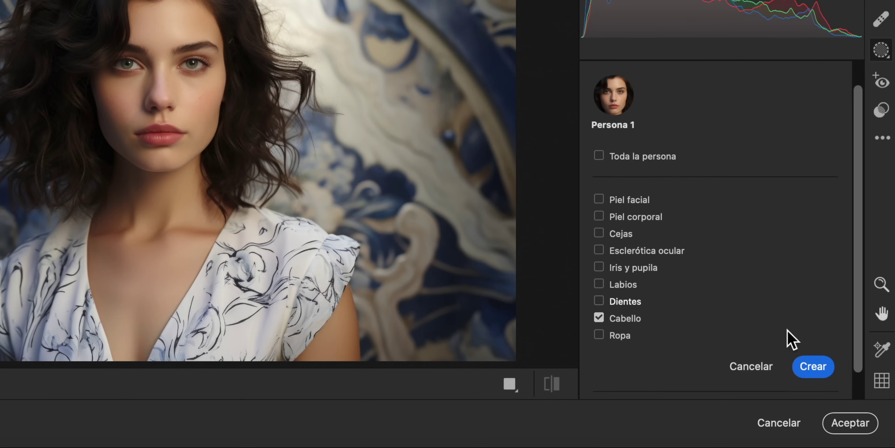
scroll(789, 340, "down", 2)
left_click(810, 339)
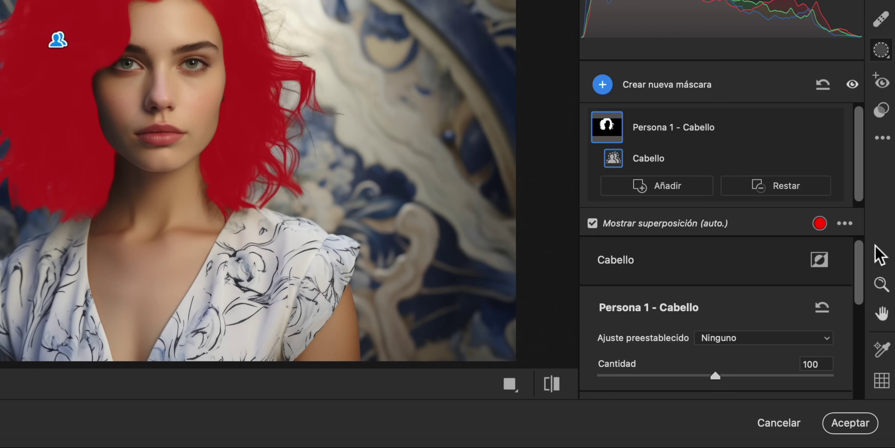
Enable Exportar máscaras a Photoshop and accept the Camera Raw edits
left_click_drag(861, 260, 863, 382)
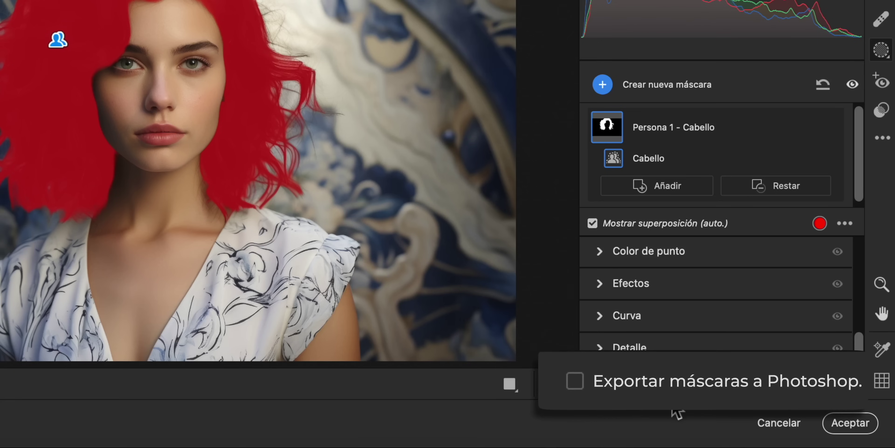
left_click(602, 381)
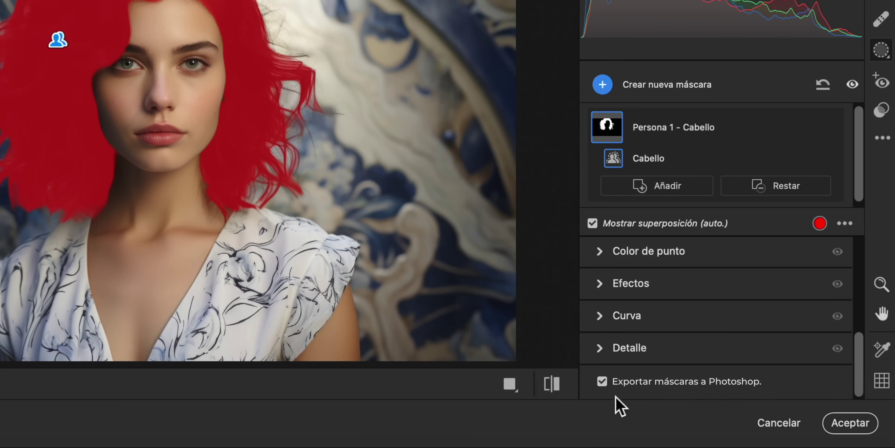
left_click(849, 423)
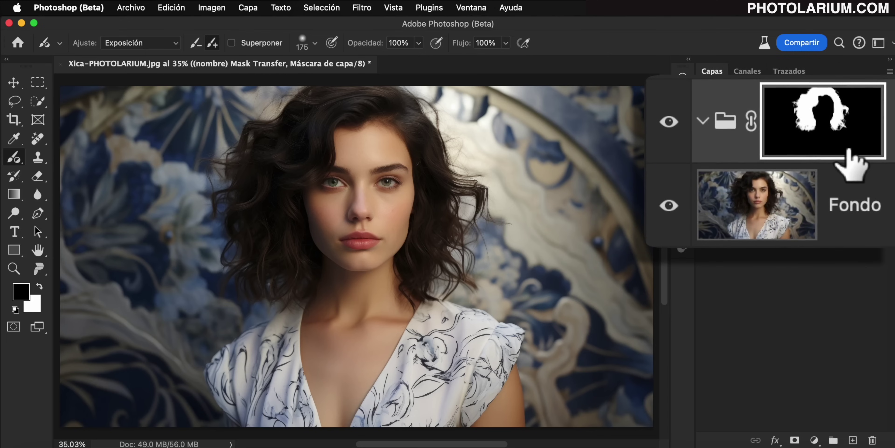
Add a Color Balance layer in the hair group (Cyan -70, Green +41, slight Blue), then toggle the group to compare
left_click(814, 440)
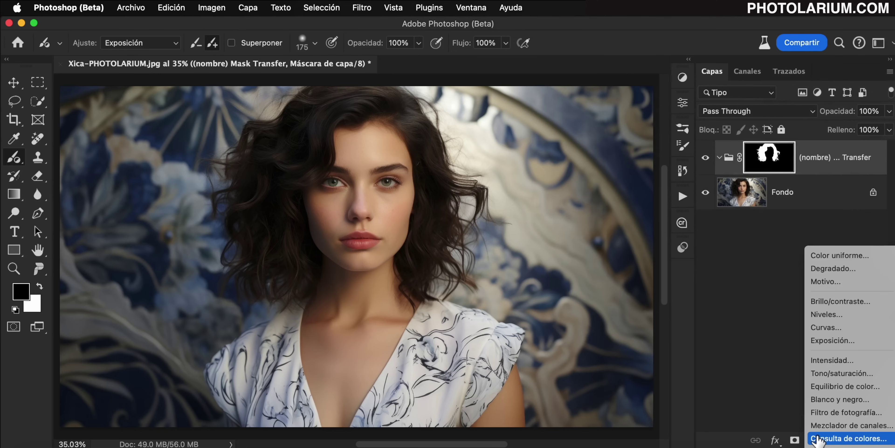
left_click(836, 387)
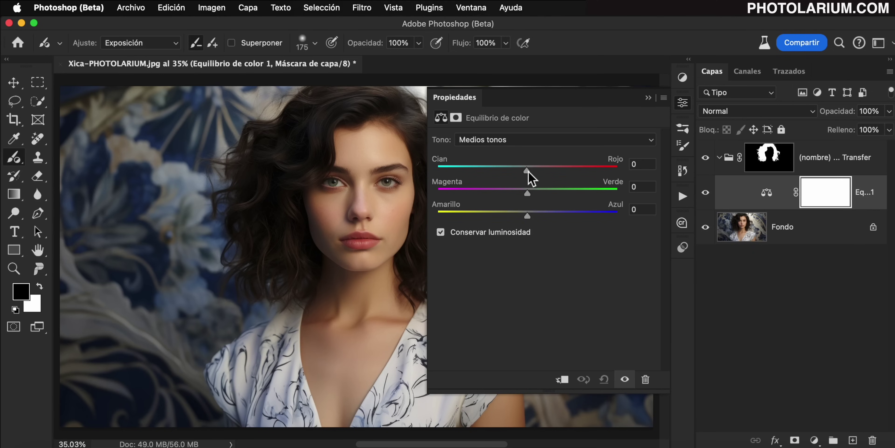
left_click_drag(527, 172, 465, 172)
left_click_drag(527, 194, 564, 194)
left_click(526, 216)
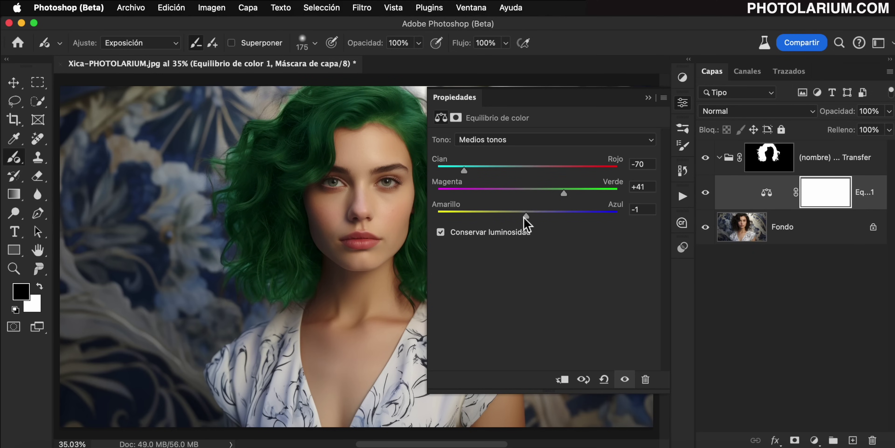
left_click_drag(526, 216, 565, 216)
left_click(649, 98)
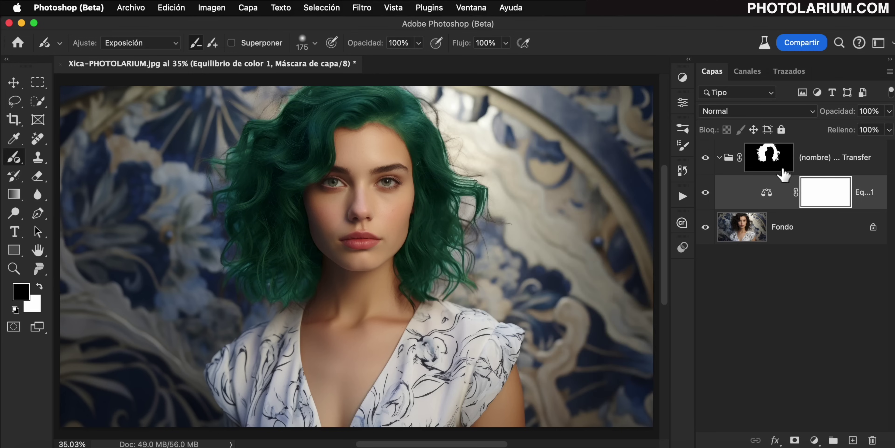
left_click(706, 158)
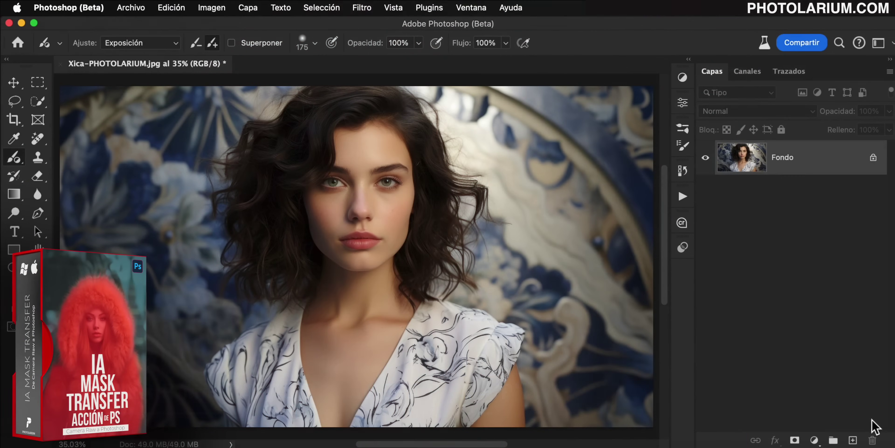
Run the IA MASK TRANSFER PASO 1 preparation action, continuing past its message
left_click(687, 201)
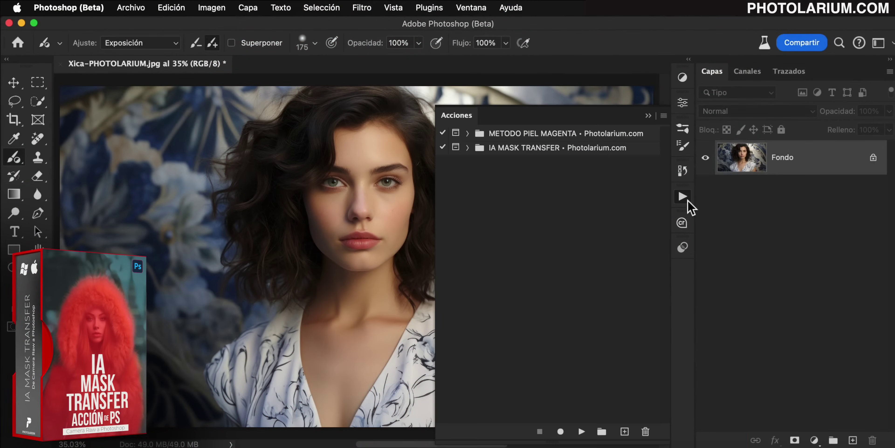
left_click(467, 148)
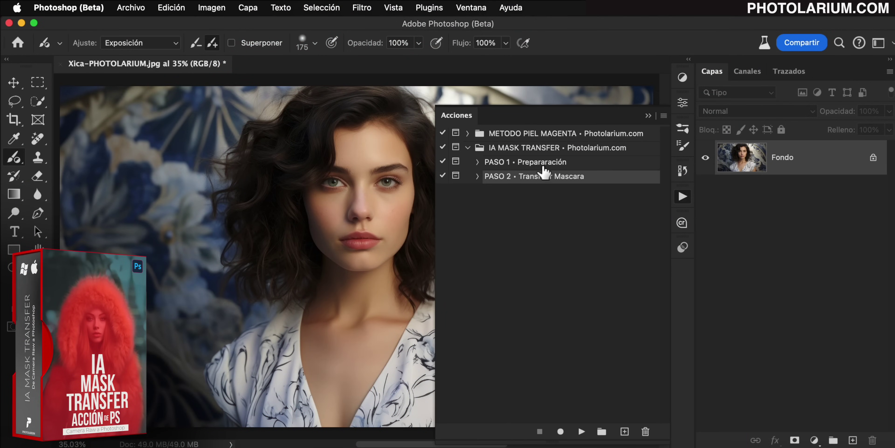
left_click(542, 162)
left_click(581, 431)
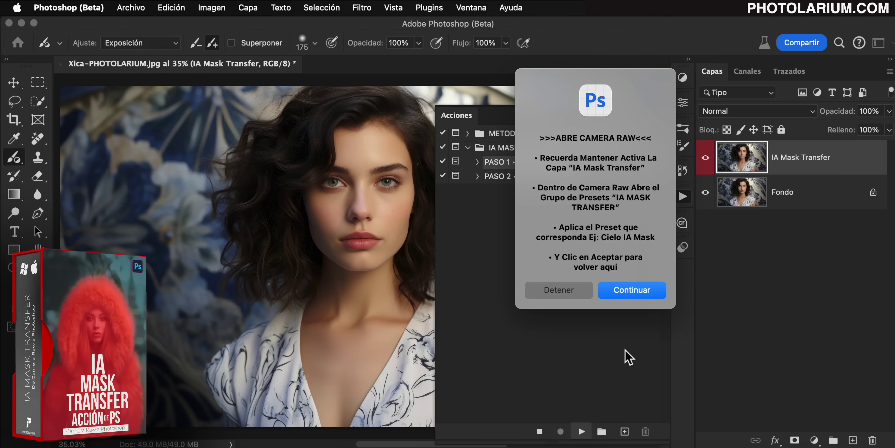
left_click(632, 290)
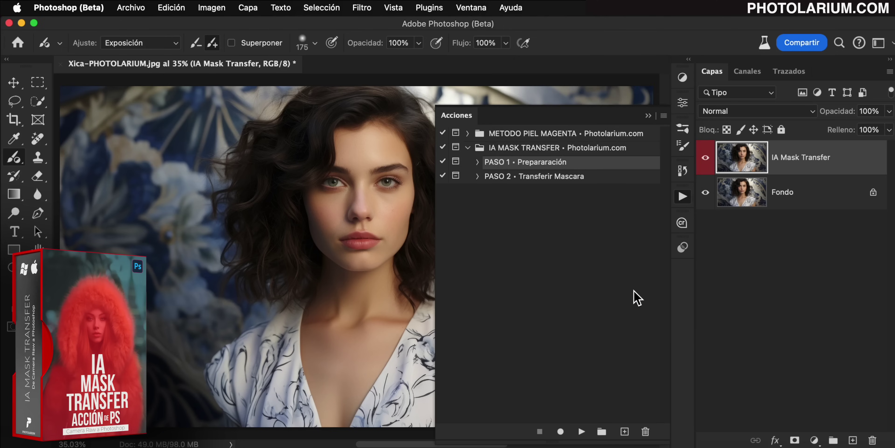
Apply the Camera Raw IA Mask Transfer > Personas > Cabello preset to the new layer
left_click(362, 8)
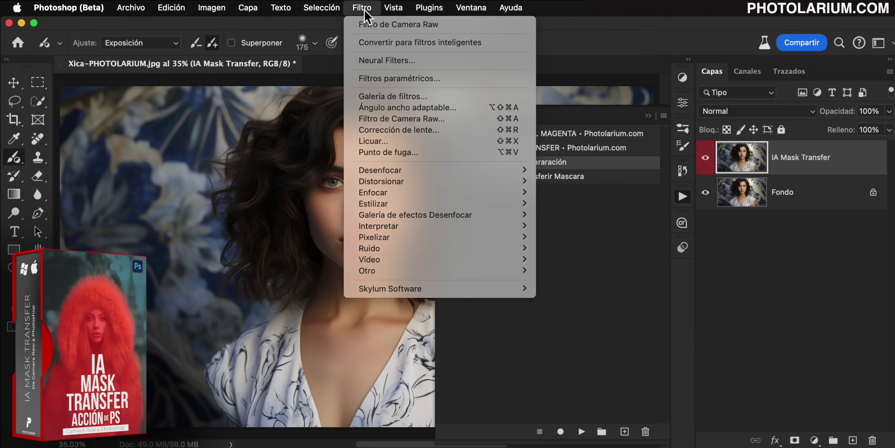
left_click(453, 125)
left_click(884, 189)
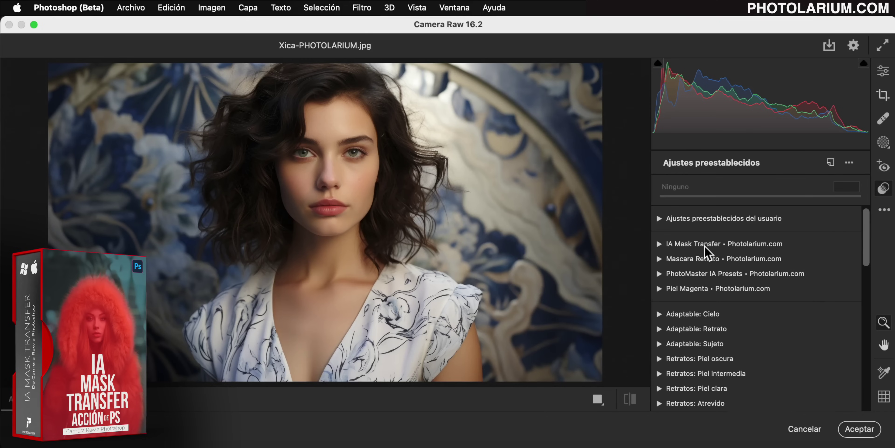
left_click(659, 244)
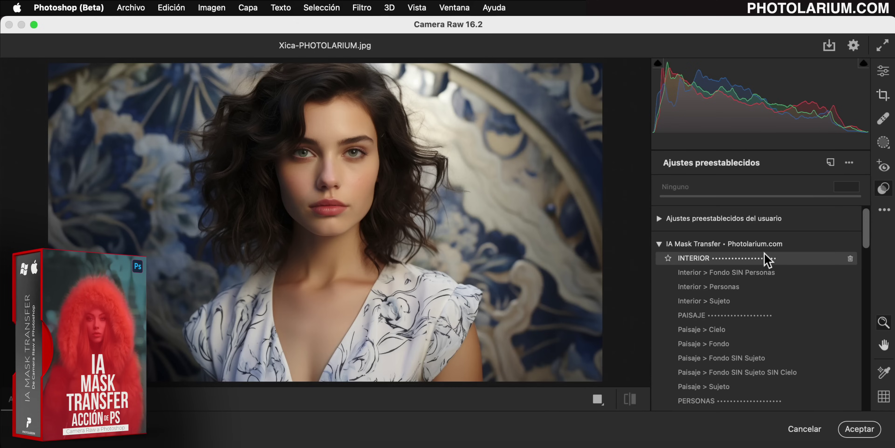
left_click(760, 273)
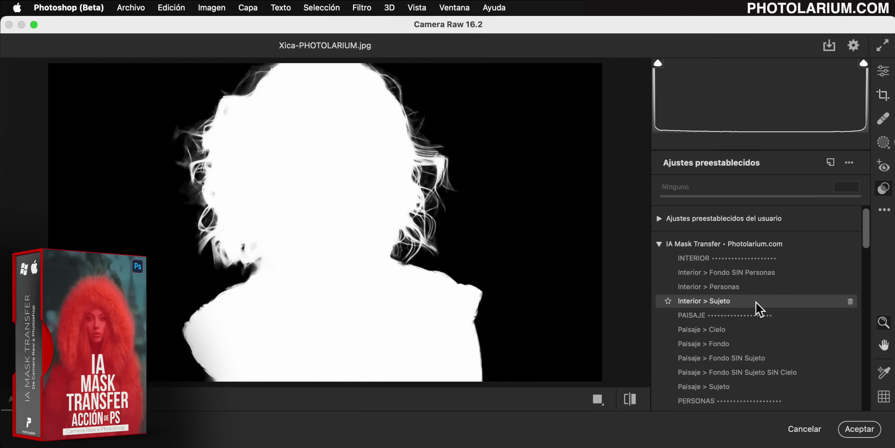
scroll(758, 304, "down", 3)
scroll(758, 307, "down", 3)
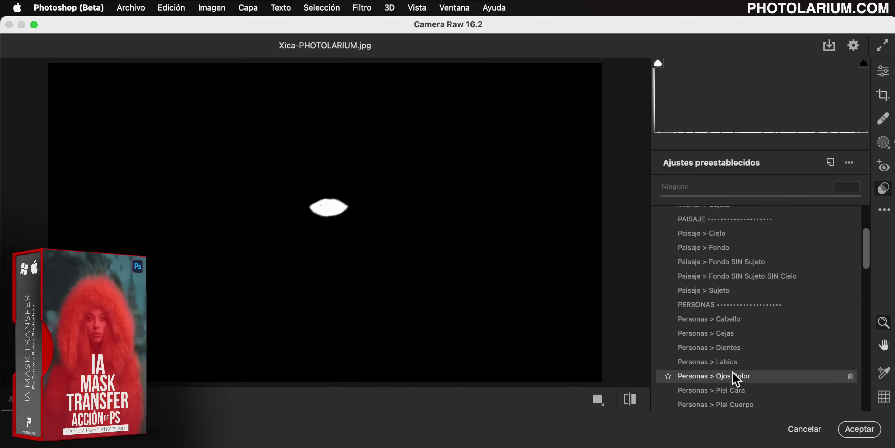
left_click(729, 321)
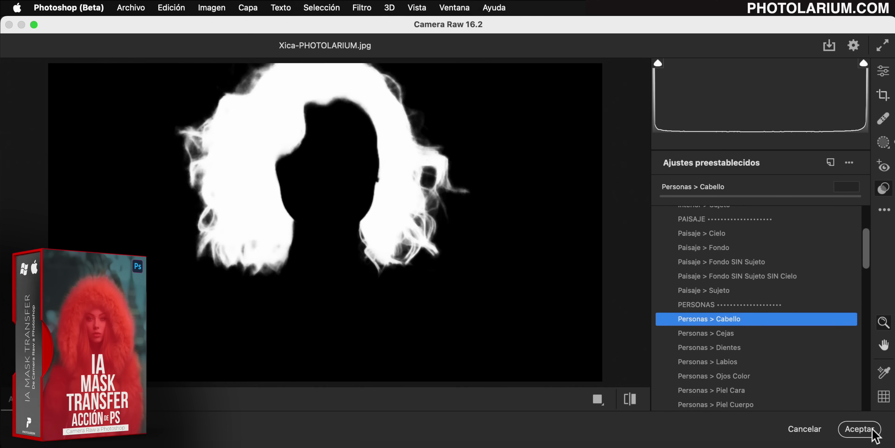
left_click(869, 430)
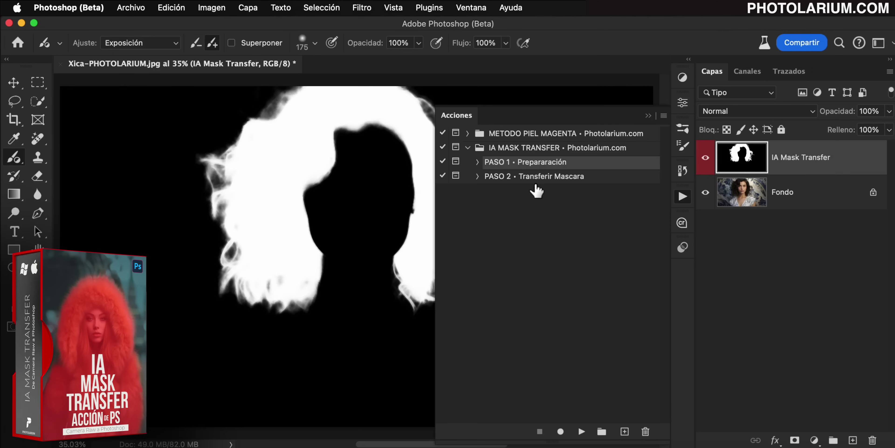
Run the PASO 2 mask-transfer action and continue past its message
left_click(538, 177)
left_click(581, 430)
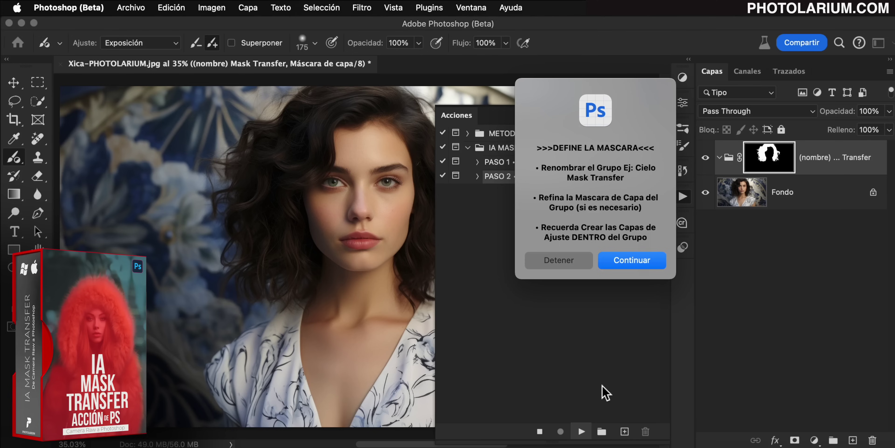
left_click(638, 263)
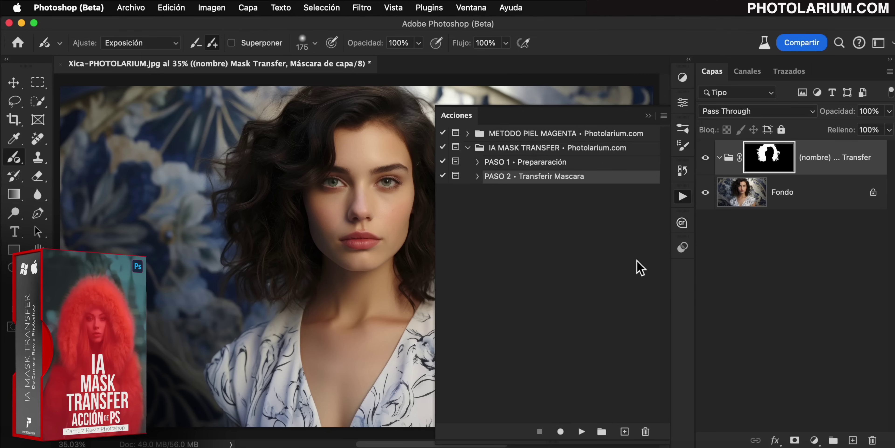
left_click(649, 117)
Add a Color Balance layer in the hair group with Cyan -70, Green +29, Blue +31
left_click(814, 440)
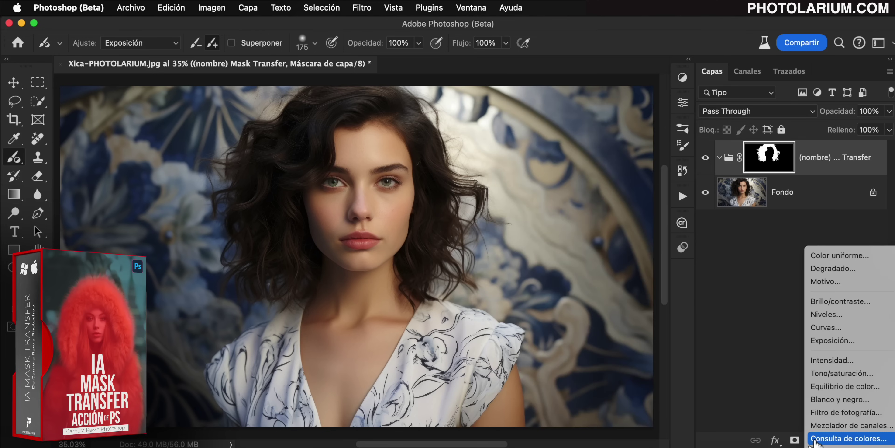
left_click(845, 386)
mouse_move(528, 170)
left_mouse_down()
mouse_move(472, 170)
mouse_move(552, 193)
left_mouse_up()
left_click_drag(472, 170, 466, 170)
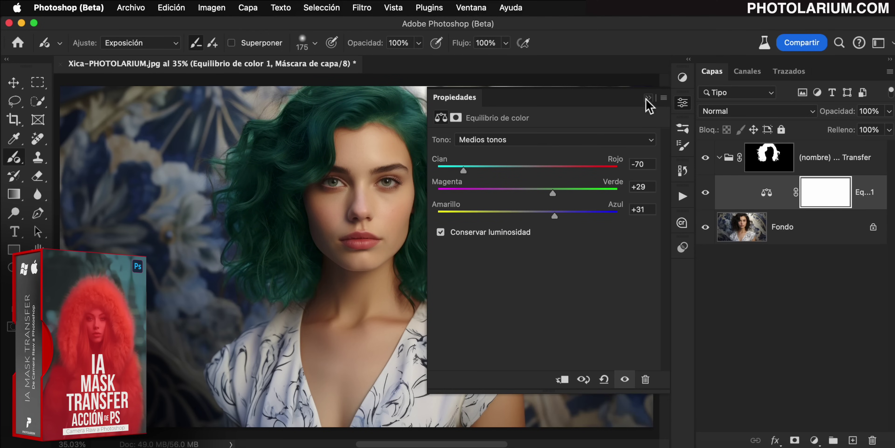
left_click(649, 97)
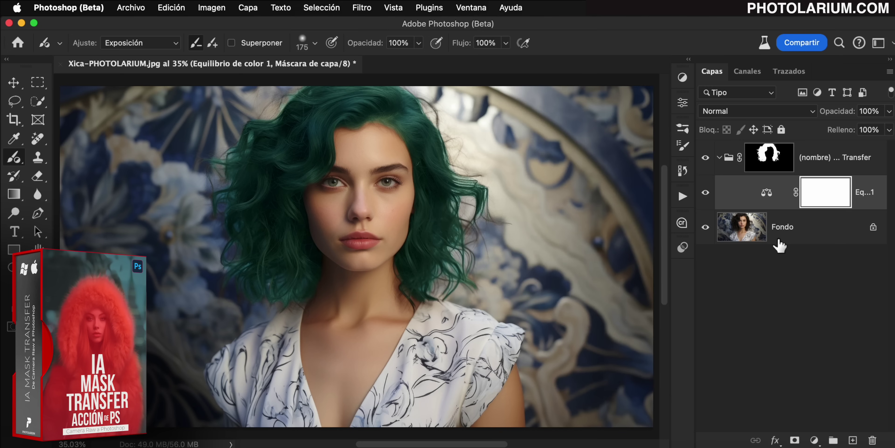